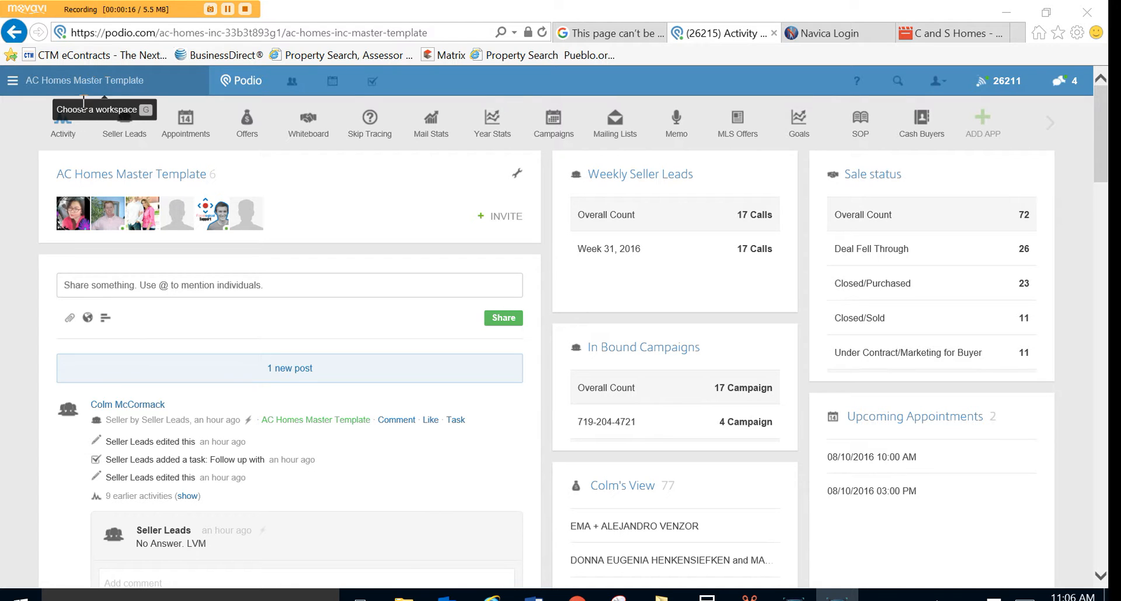
# - Filter the Mail Stats app so that Month and Year is limited to the last calendar month
pyautogui.click(433, 125)
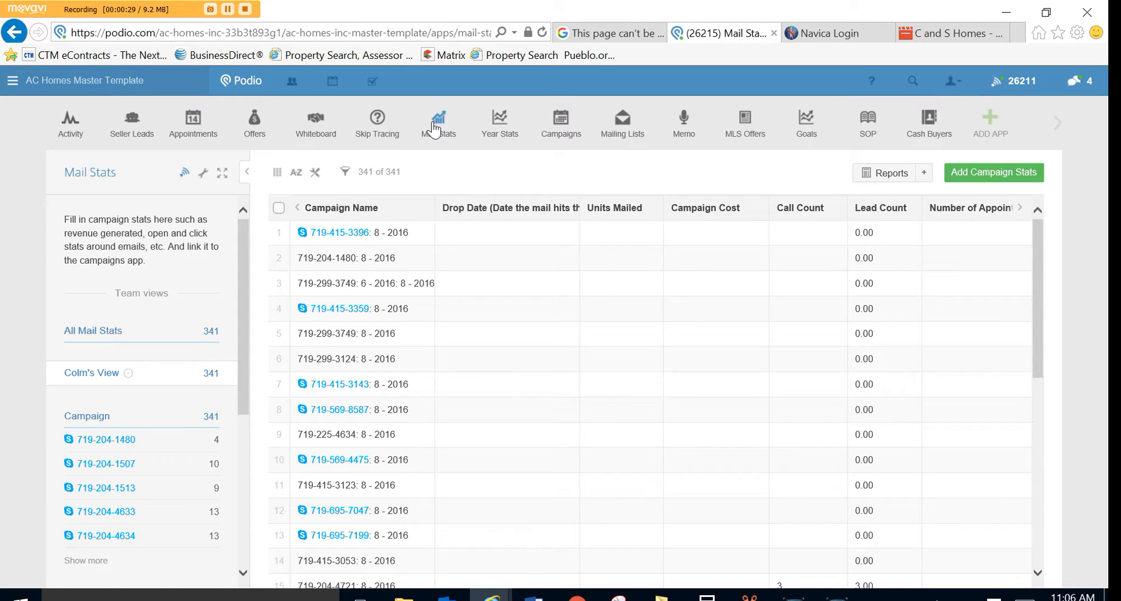
pyautogui.click(346, 175)
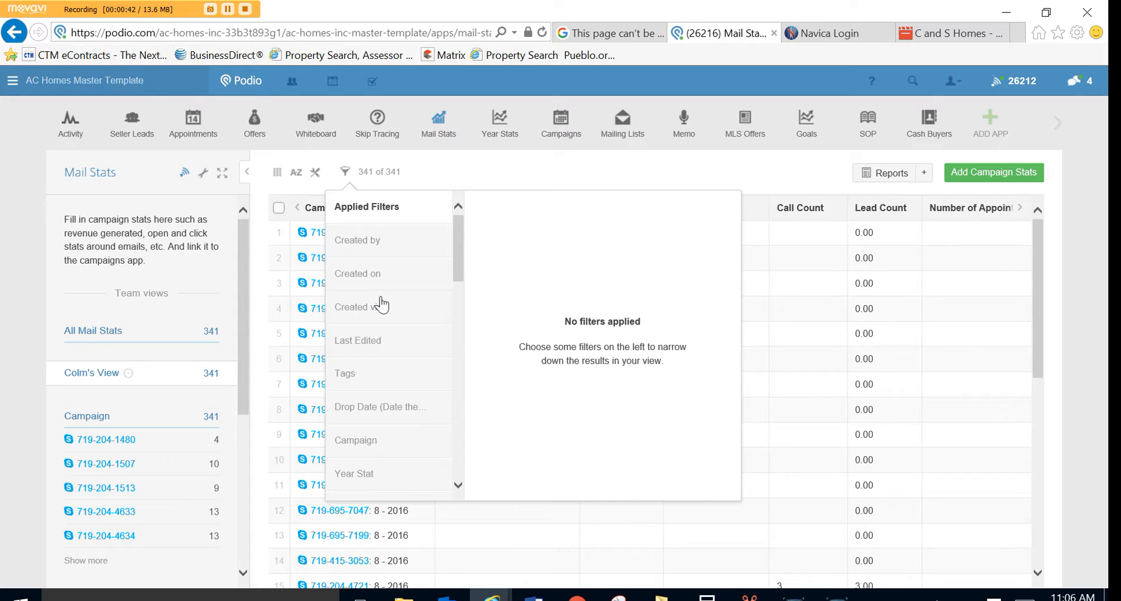
pyautogui.scroll(-3, 381, 303)
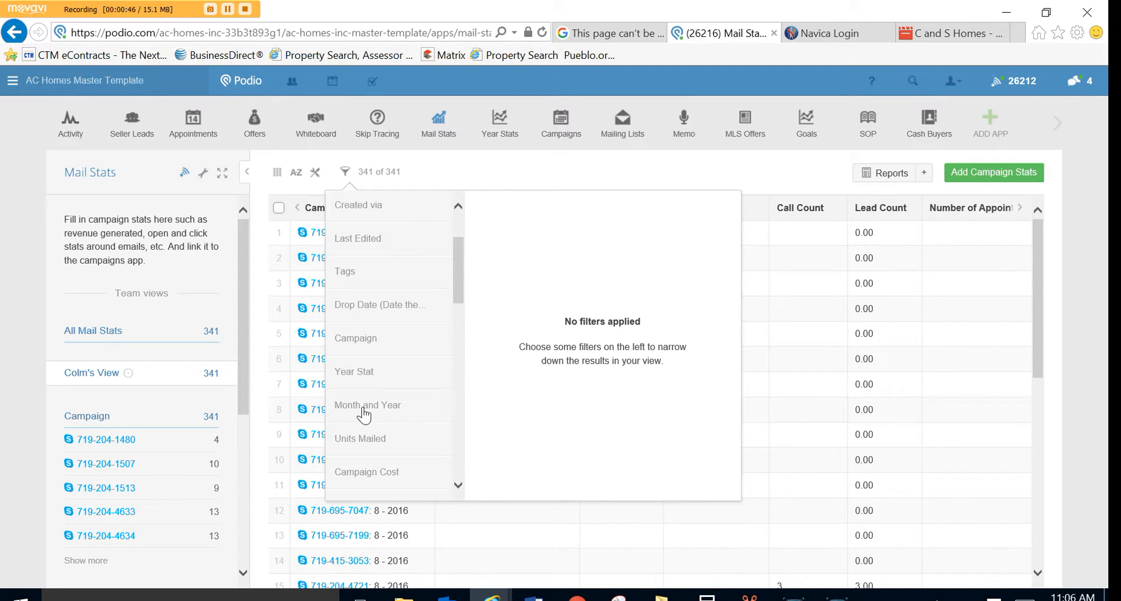
pyautogui.click(364, 407)
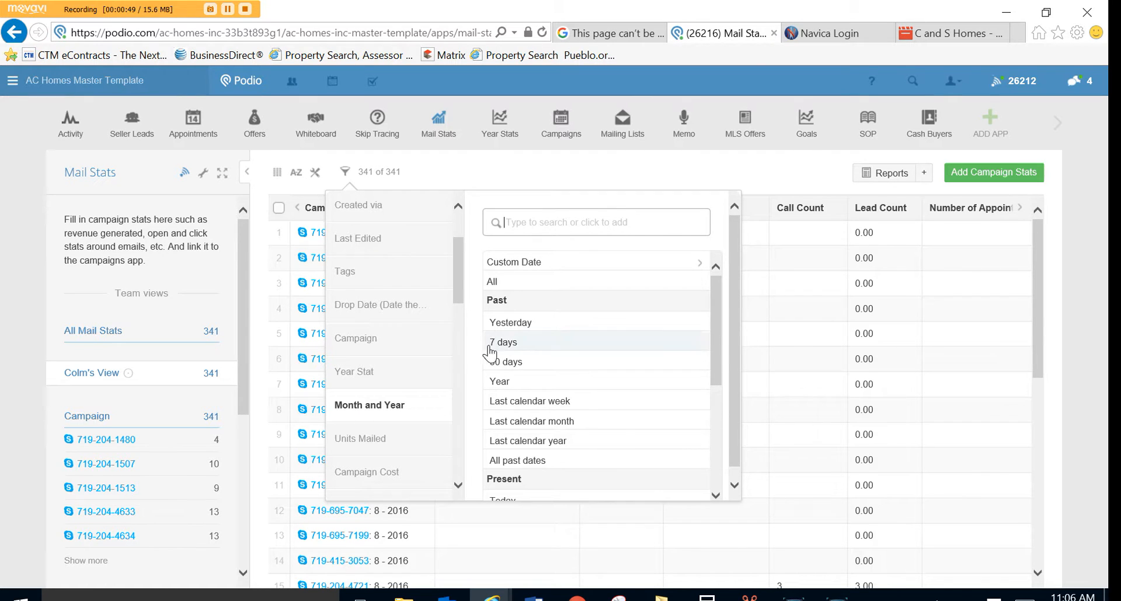
pyautogui.click(505, 424)
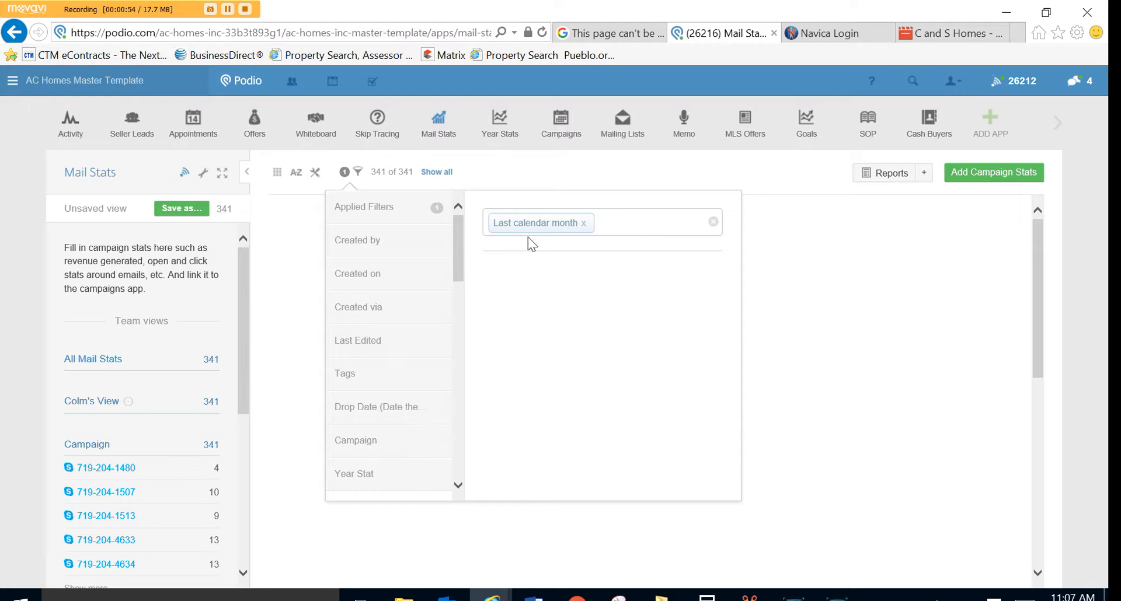
pyautogui.click(542, 178)
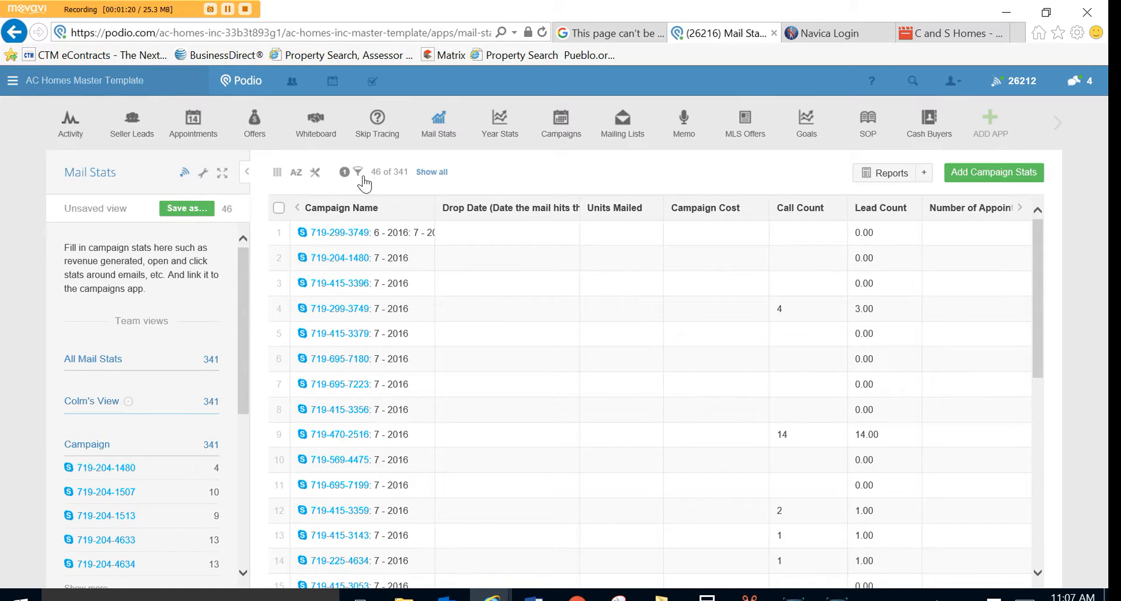
# - Export the filtered Mail Stats items to Excel
pyautogui.click(204, 178)
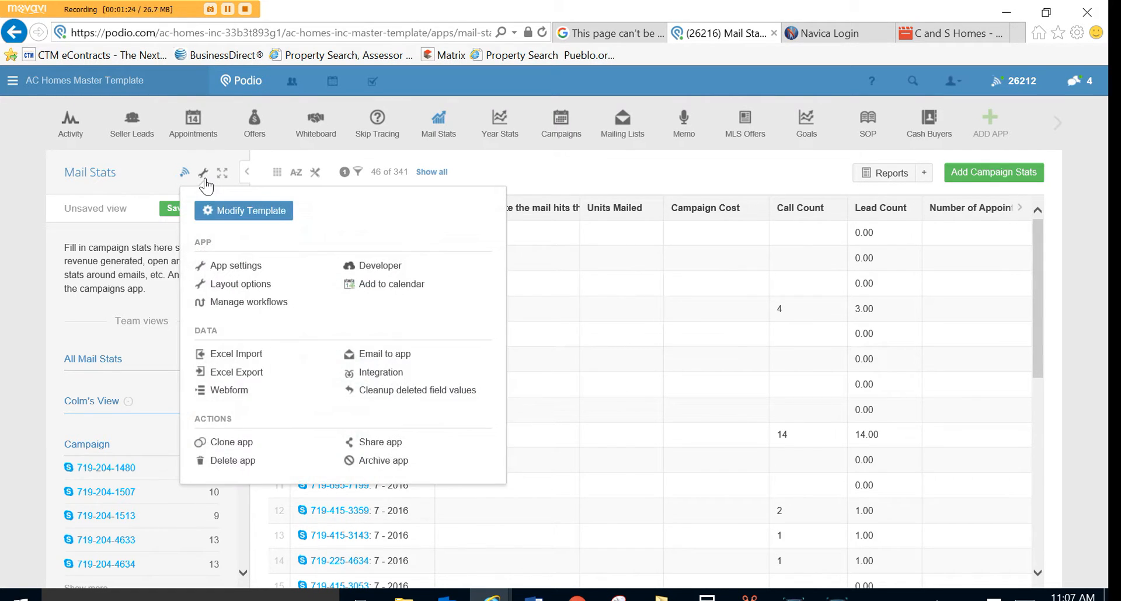
pyautogui.click(234, 375)
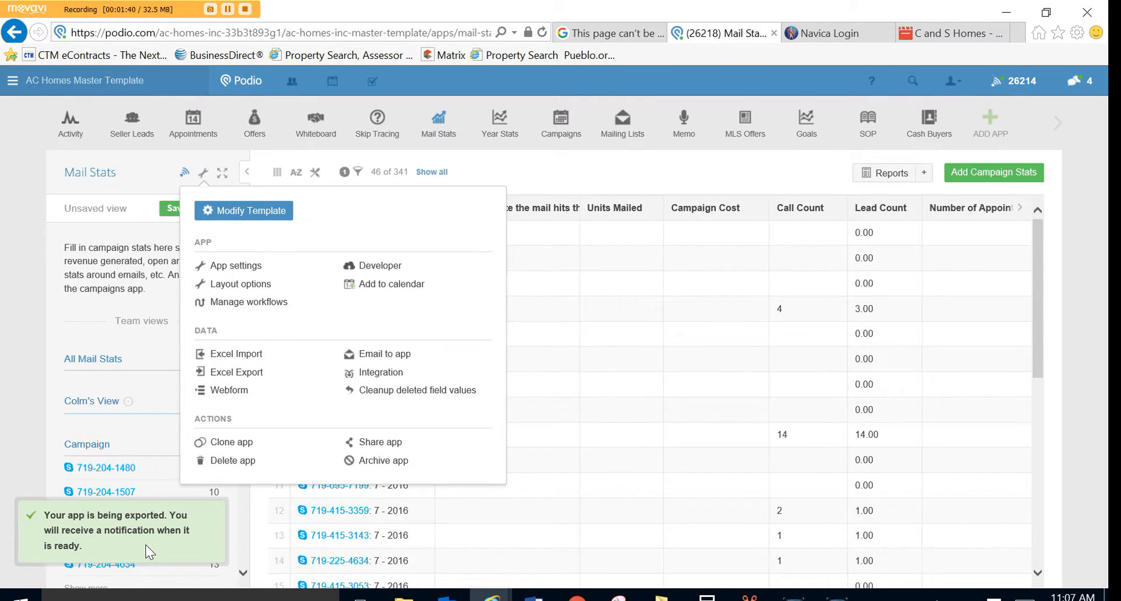
pyautogui.click(529, 170)
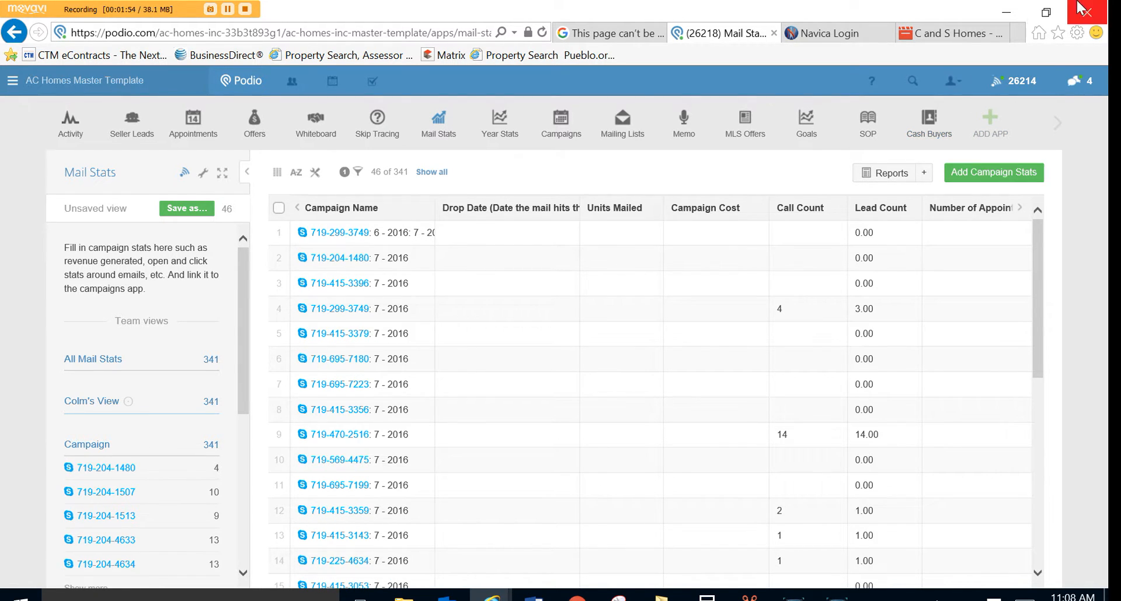
# - Open the completed Mail Stats export from the notifications and open its file Mail Stats - Last view used.xlsx in Excel
pyautogui.click(1015, 93)
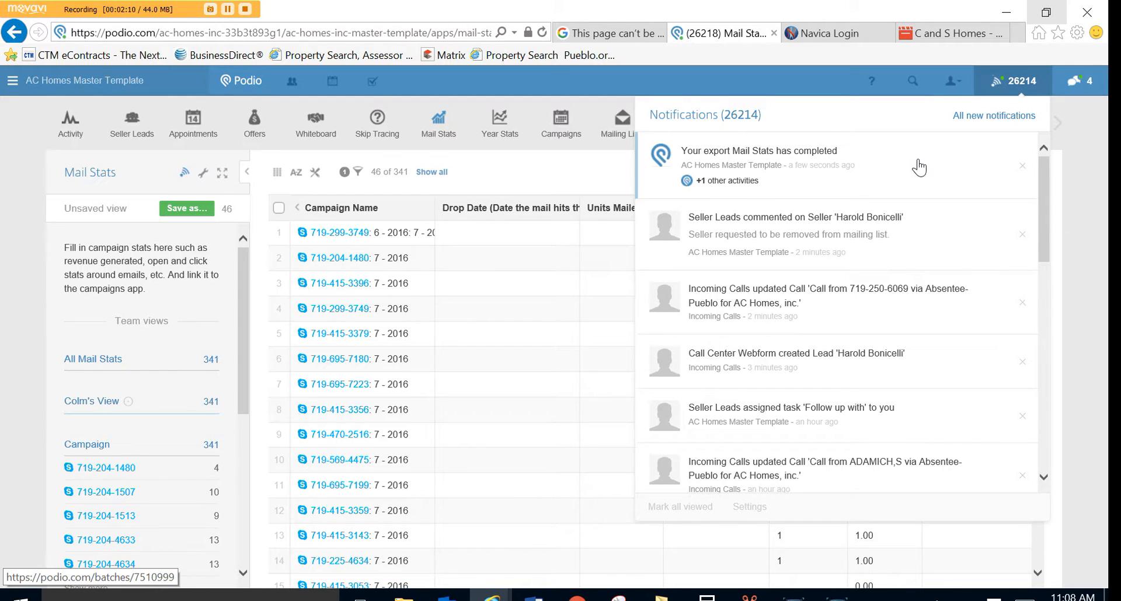
pyautogui.click(723, 172)
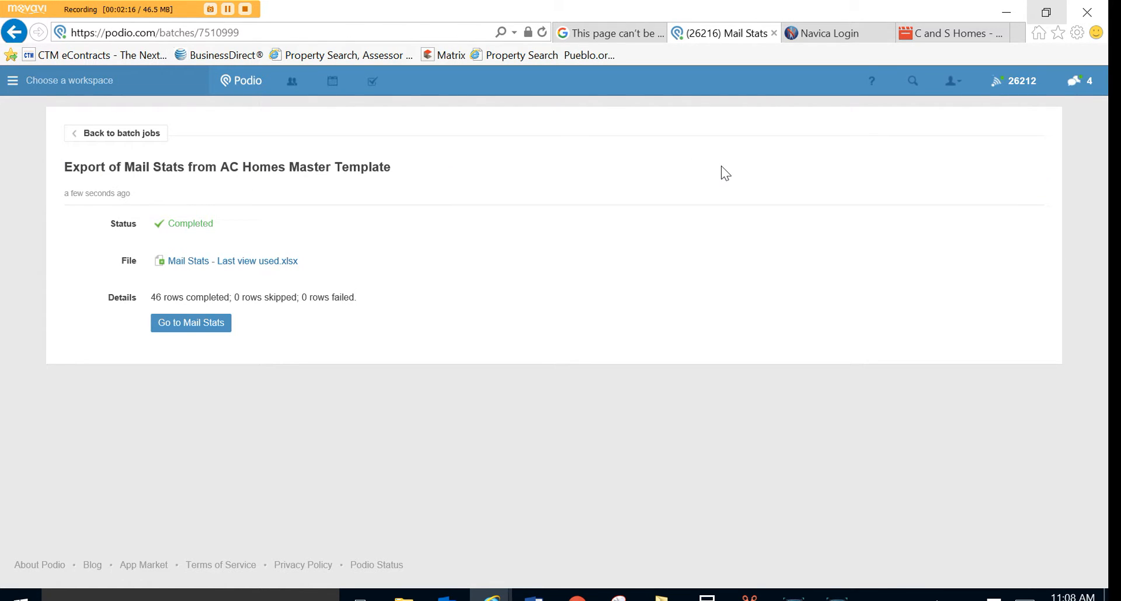
pyautogui.click(190, 267)
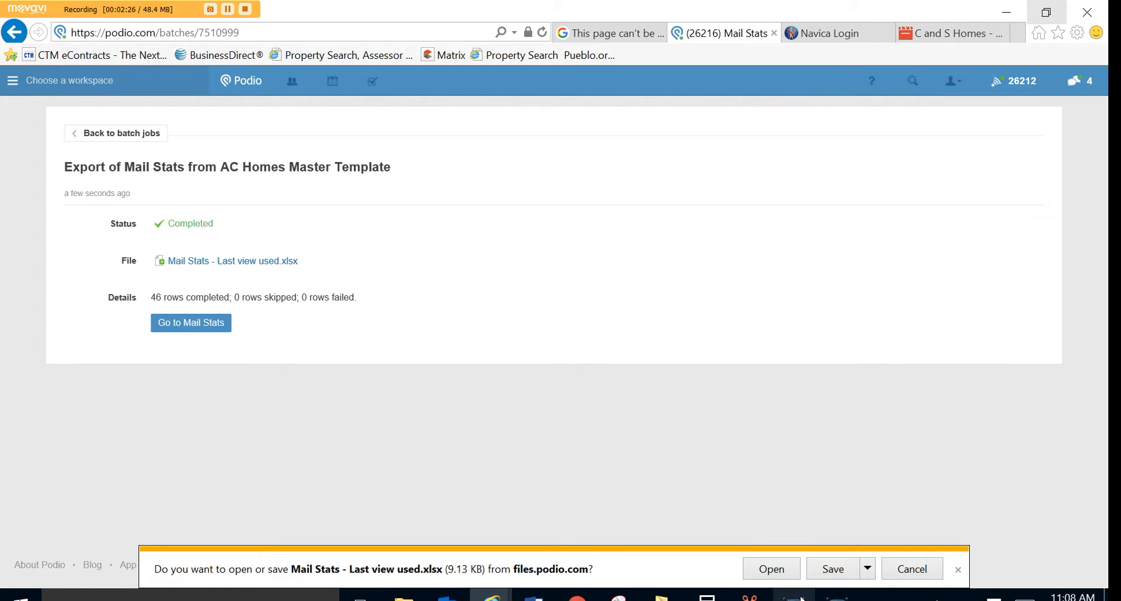
pyautogui.click(772, 577)
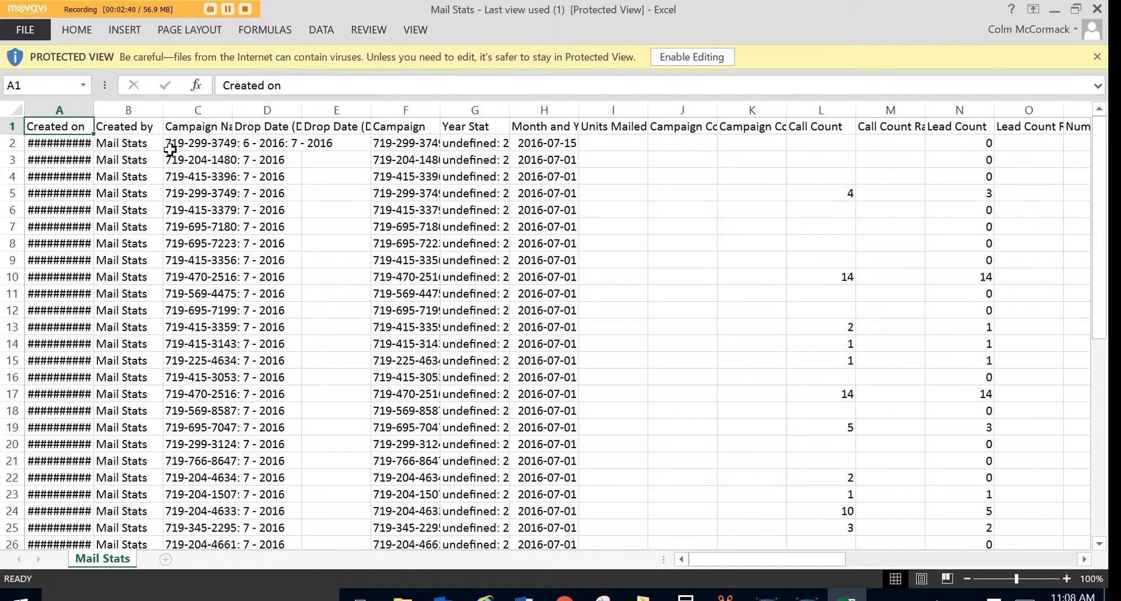
# - Auto-fit the widths of all columns in the Mail Stats sheet
pyautogui.click(14, 108)
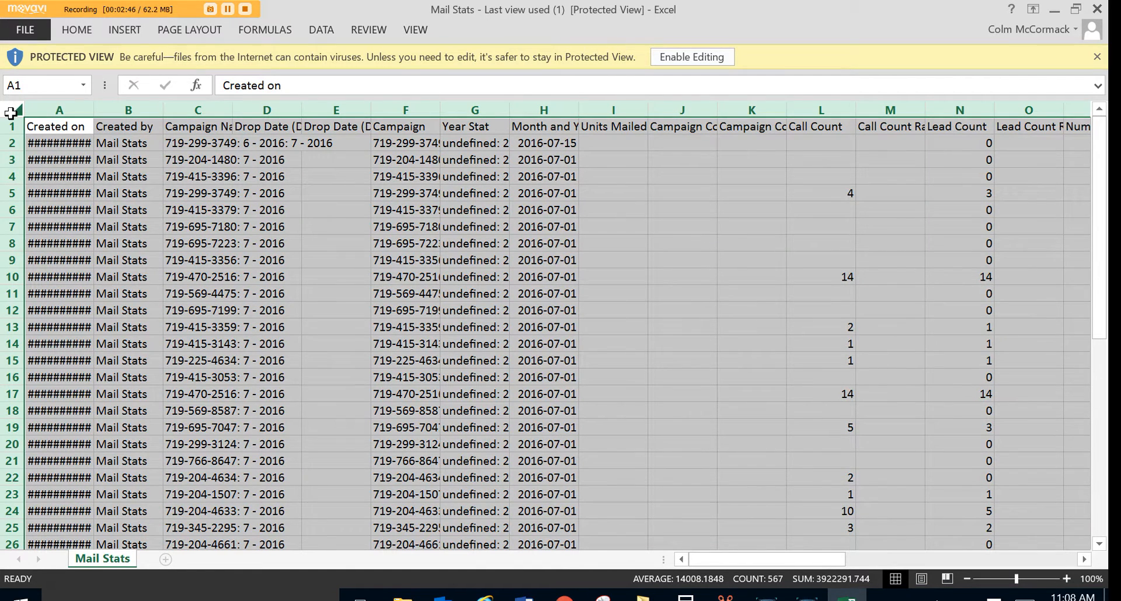
pyautogui.doubleClick(94, 110)
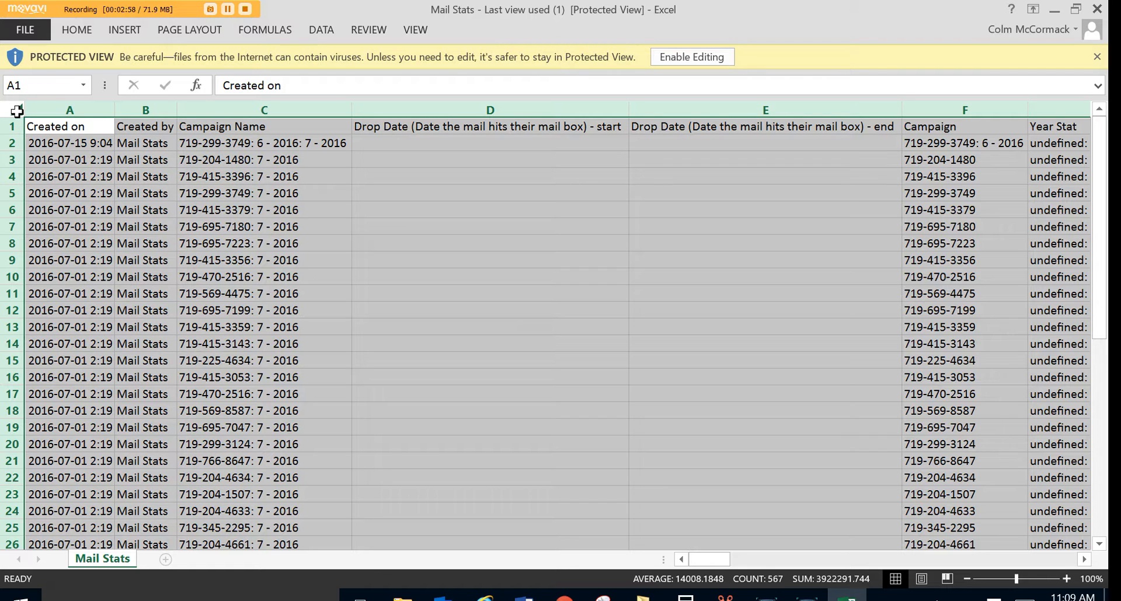
pyautogui.click(97, 172)
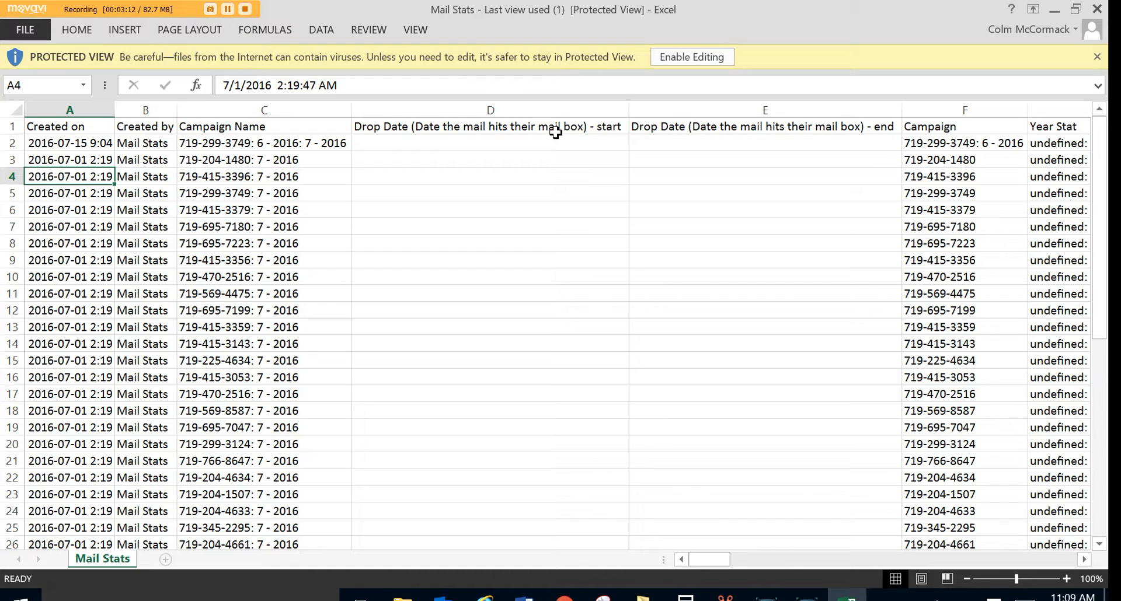
pyautogui.click(67, 105)
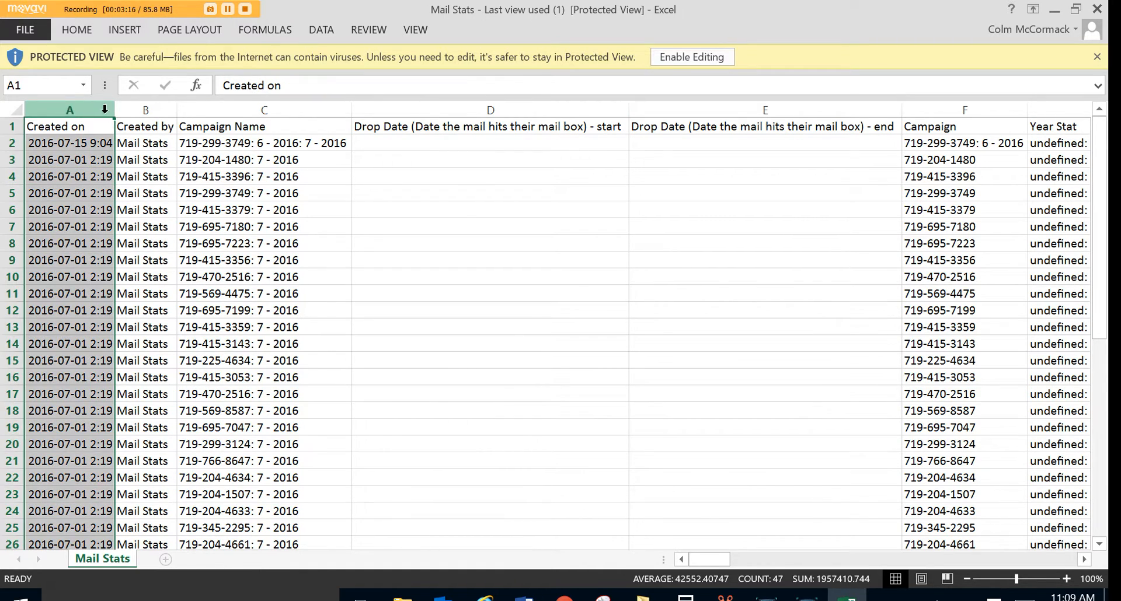
pyautogui.click(143, 111)
pyautogui.click(85, 117)
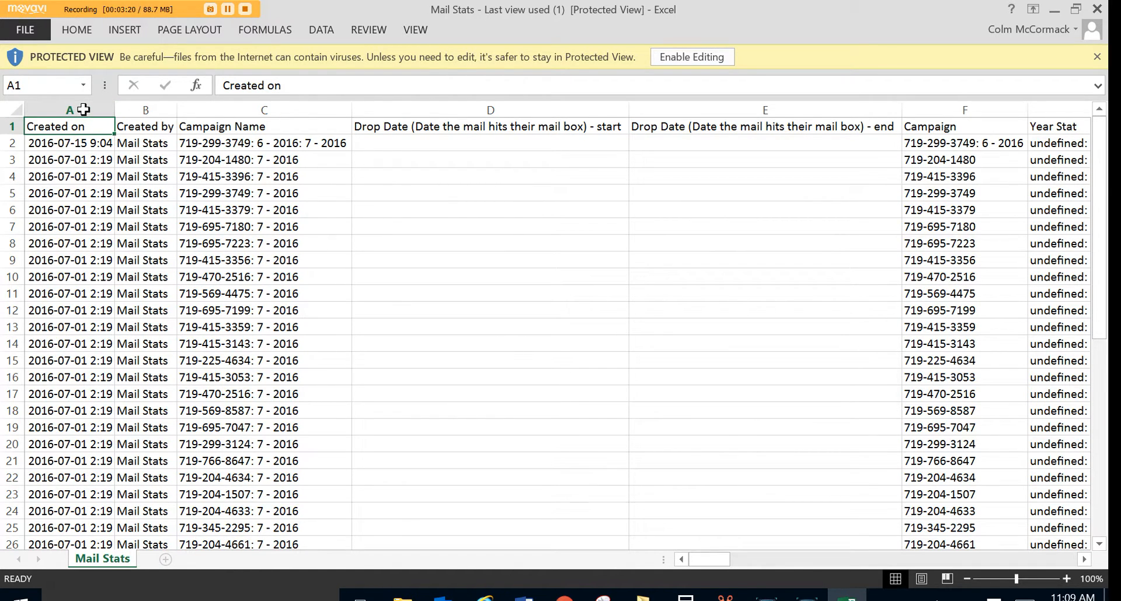
pyautogui.click(84, 110)
pyautogui.moveTo(83, 110); pyautogui.dragTo(658, 139)
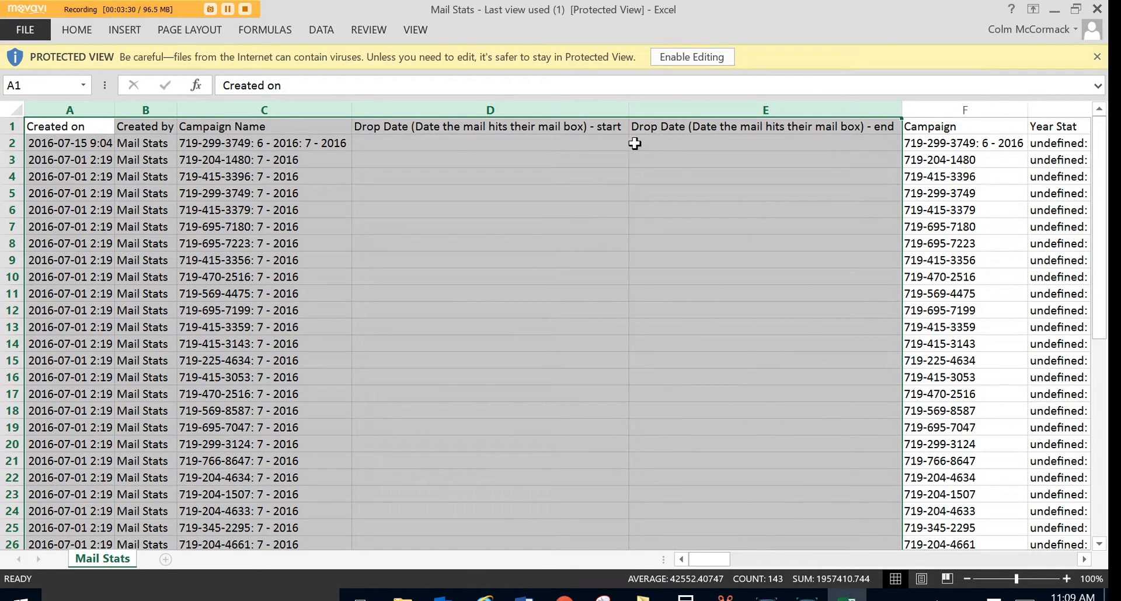
pyautogui.rightClick(522, 140)
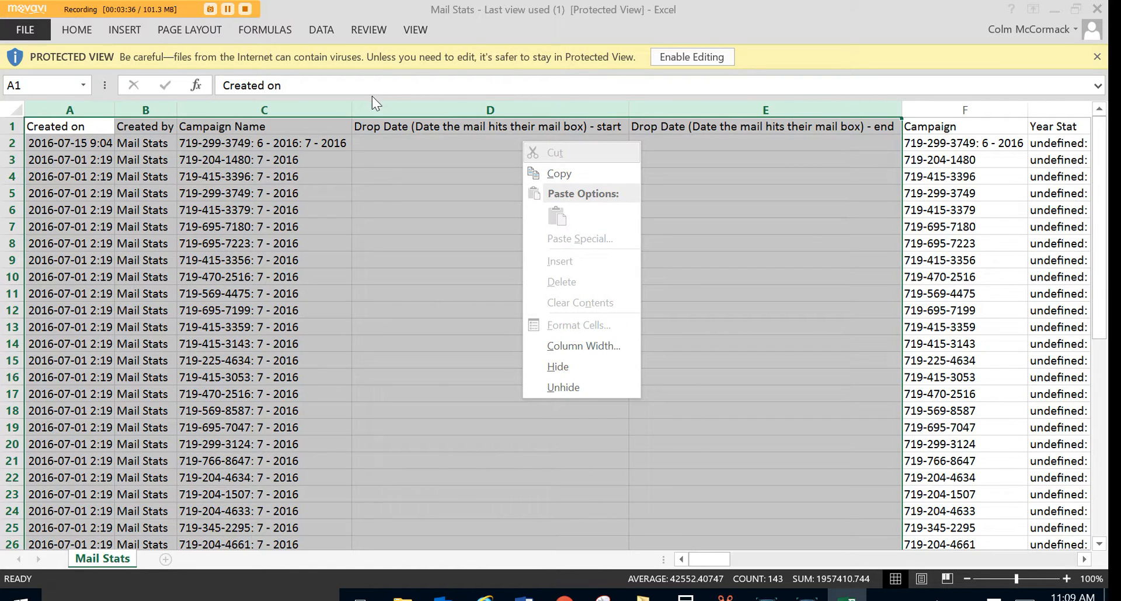
# - Enable editing for the exported workbook and auto-fit all columns to their contents
pyautogui.click(703, 55)
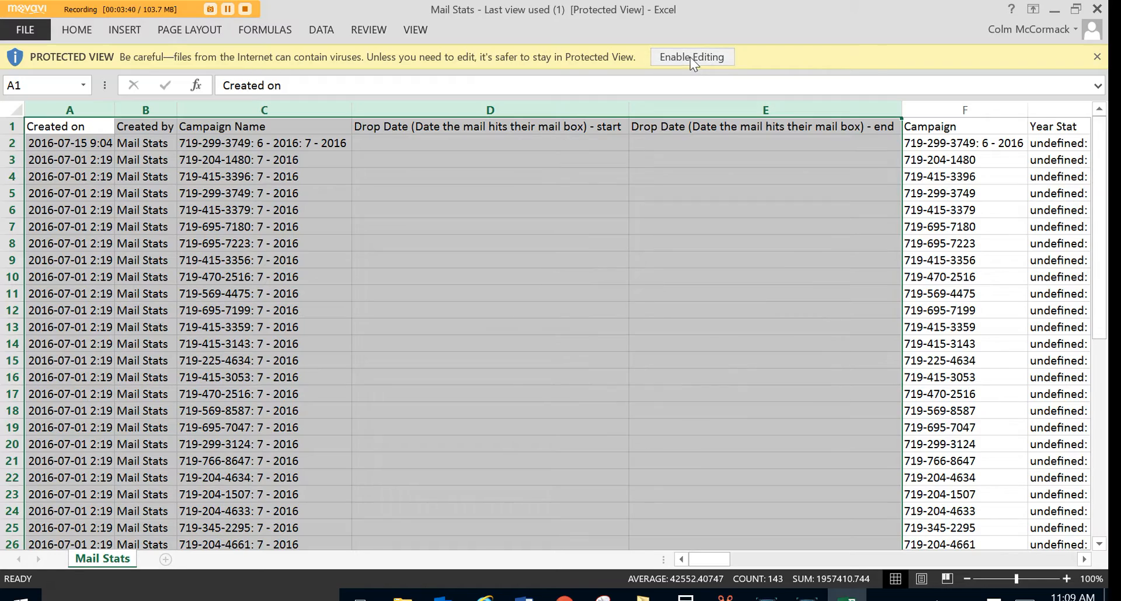
pyautogui.click(690, 57)
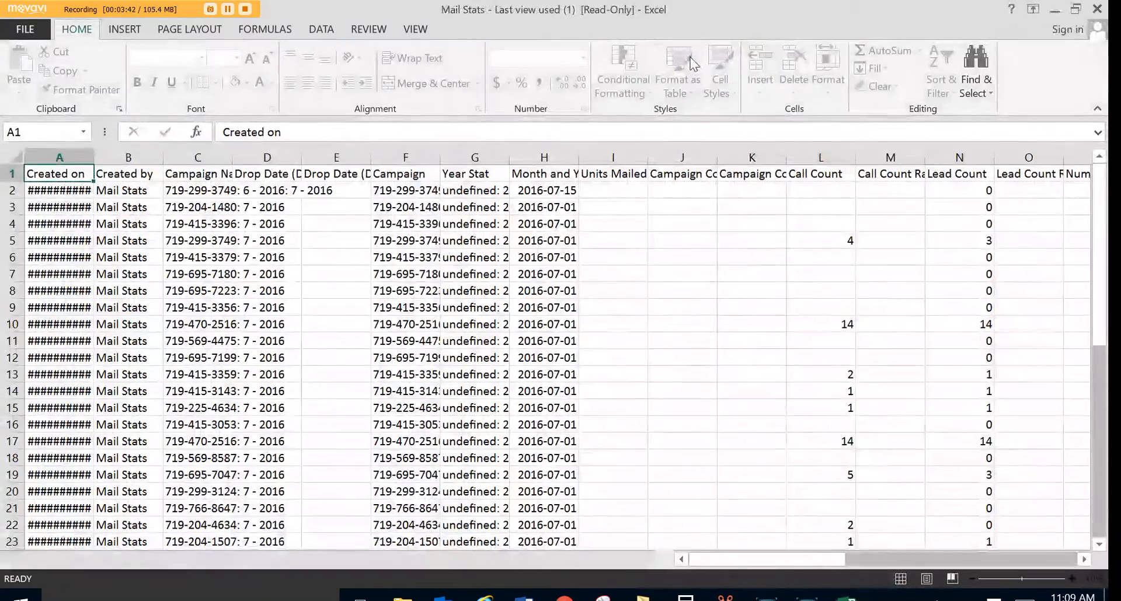
pyautogui.click(11, 152)
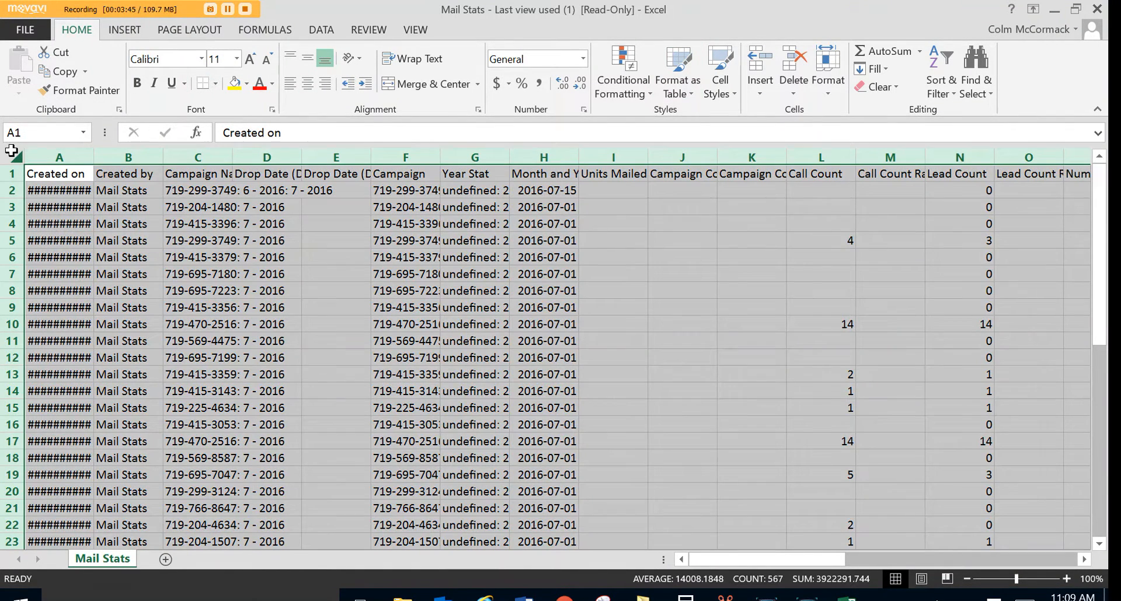
pyautogui.doubleClick(96, 158)
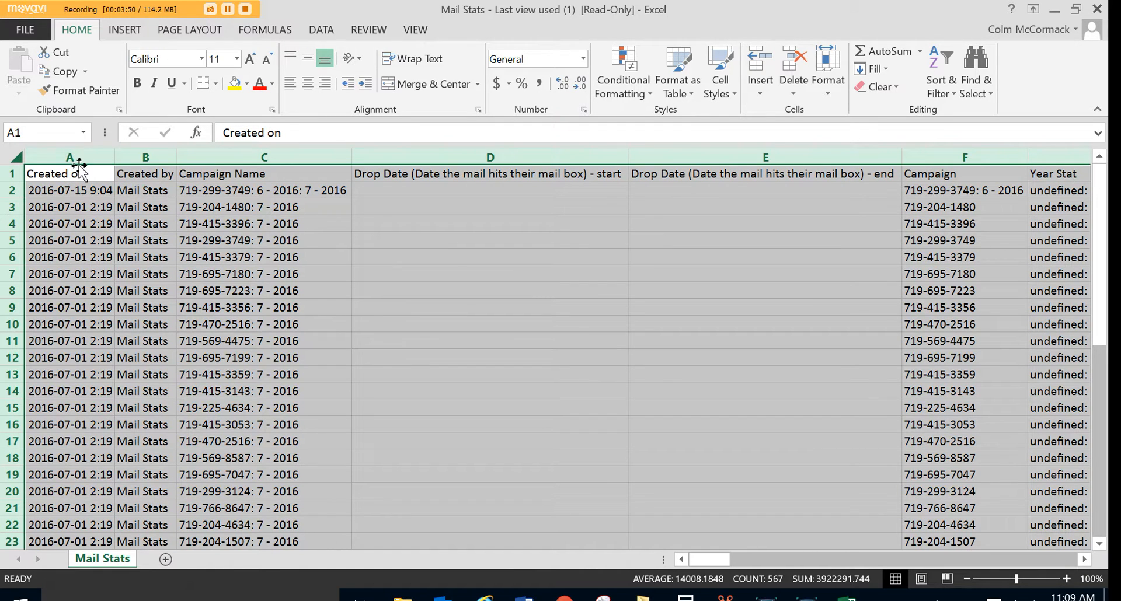
# - Delete columns A through E, from Created on to the Drop Date end column
pyautogui.click(80, 155)
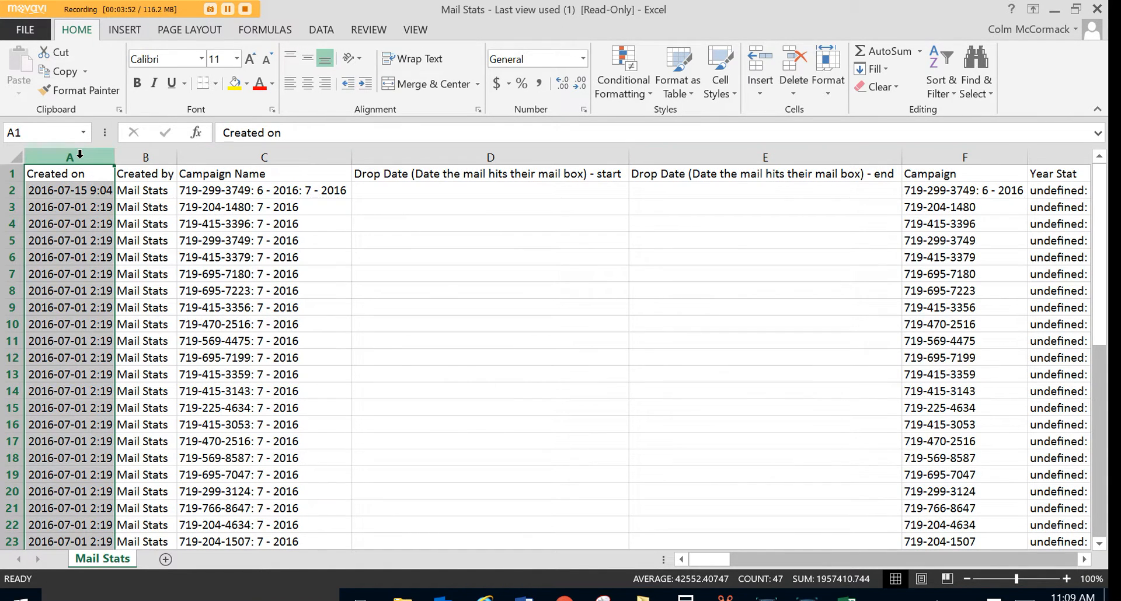
pyautogui.moveTo(142, 156); pyautogui.dragTo(190, 156)
pyautogui.moveTo(88, 156); pyautogui.dragTo(671, 171)
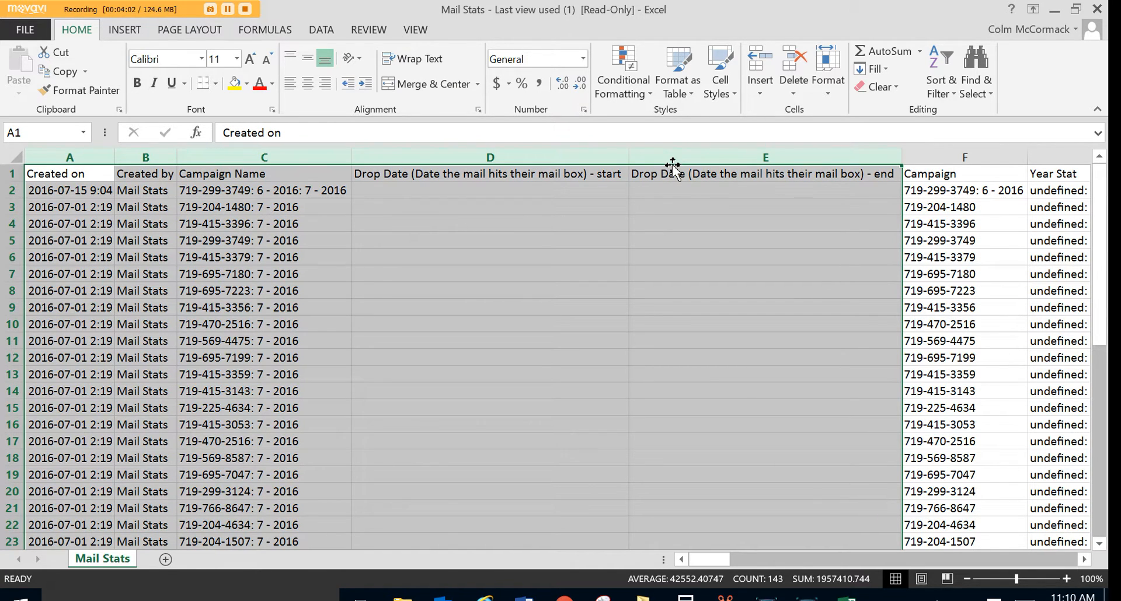
pyautogui.rightClick(672, 160)
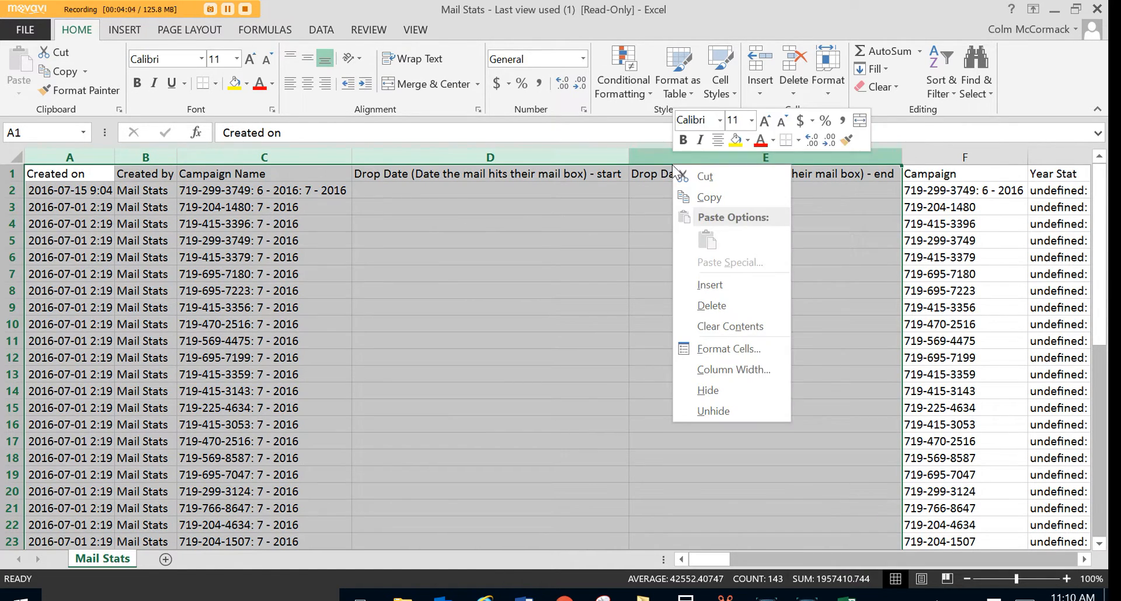
pyautogui.click(702, 313)
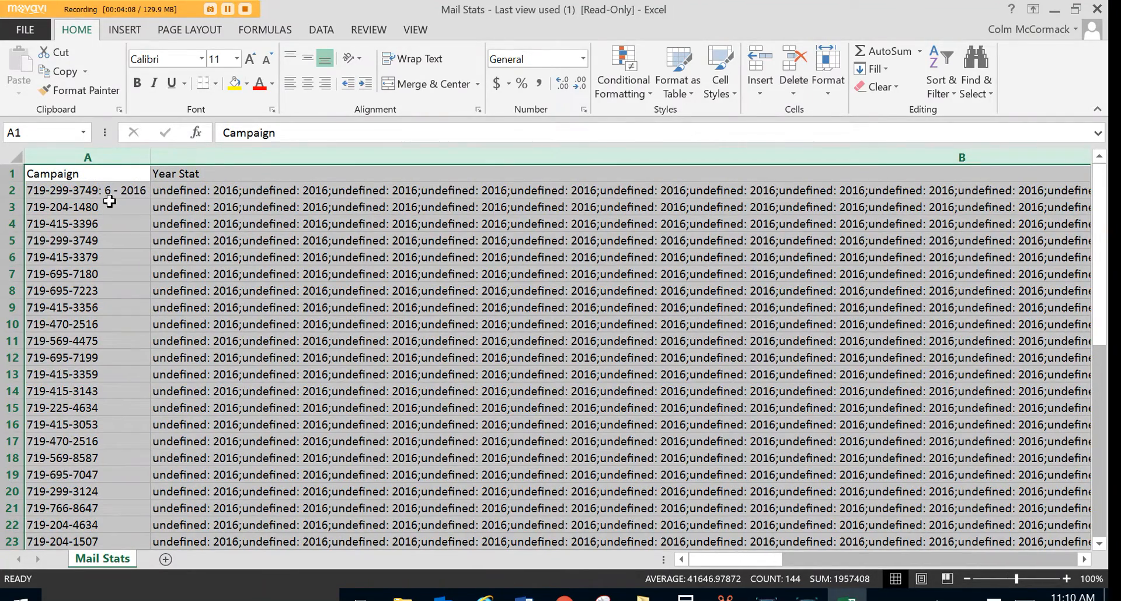
# - Delete the Year Stat column next to Campaign
pyautogui.click(115, 157)
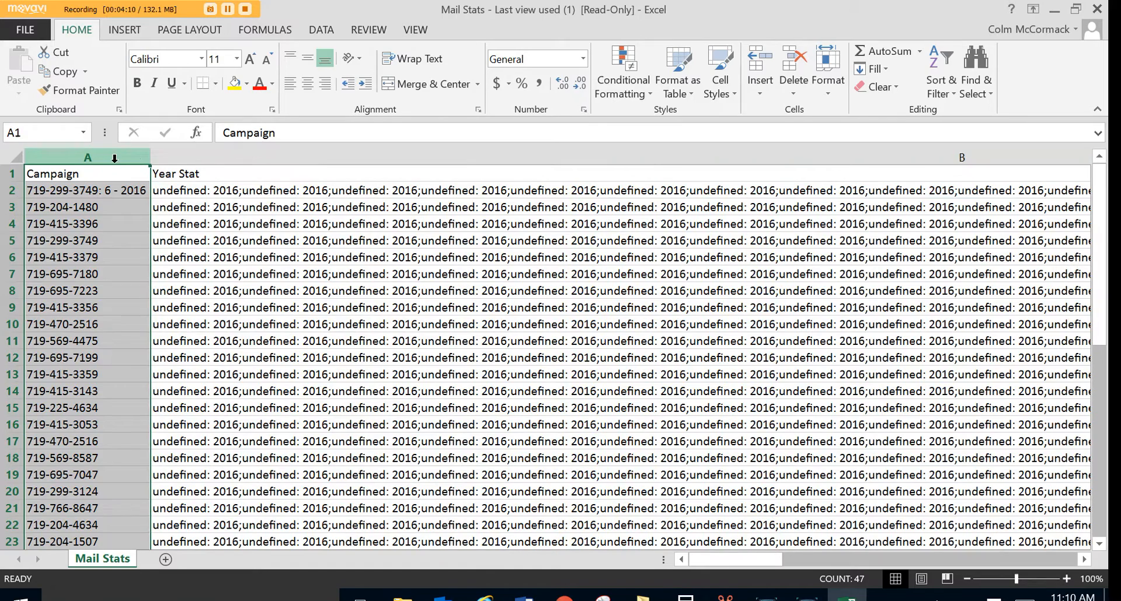
pyautogui.click(180, 174)
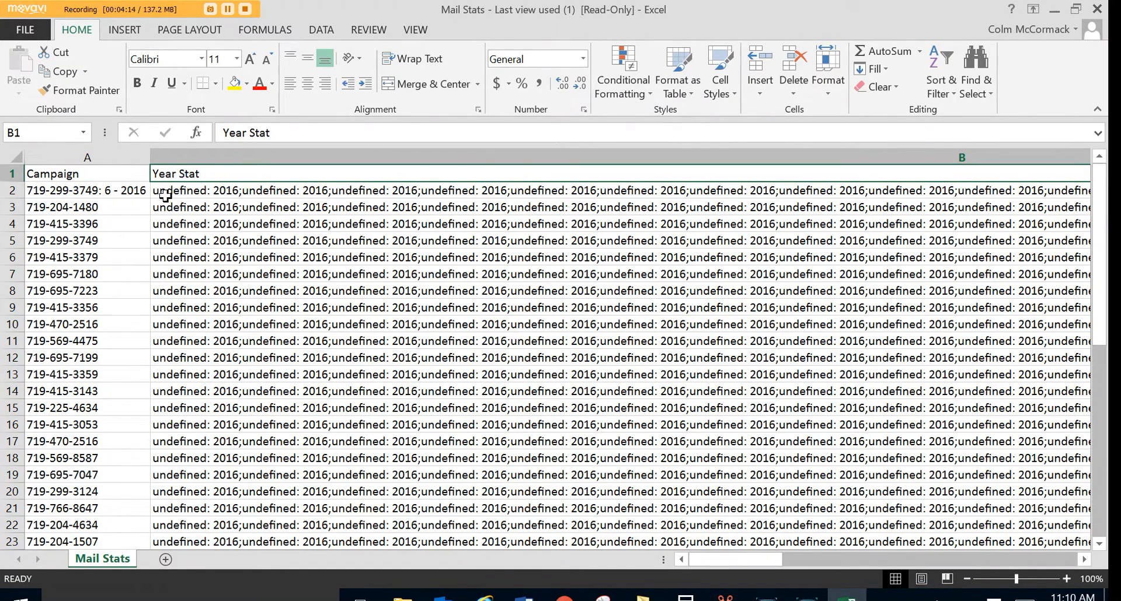
pyautogui.click(160, 191)
pyautogui.click(178, 175)
pyautogui.click(219, 157)
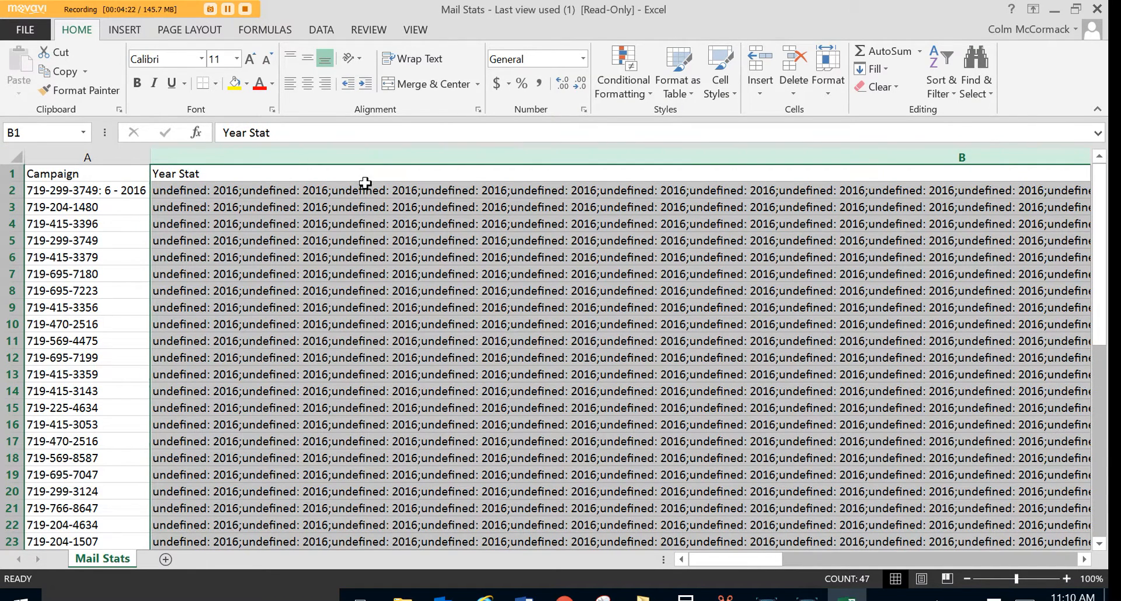
pyautogui.rightClick(366, 157)
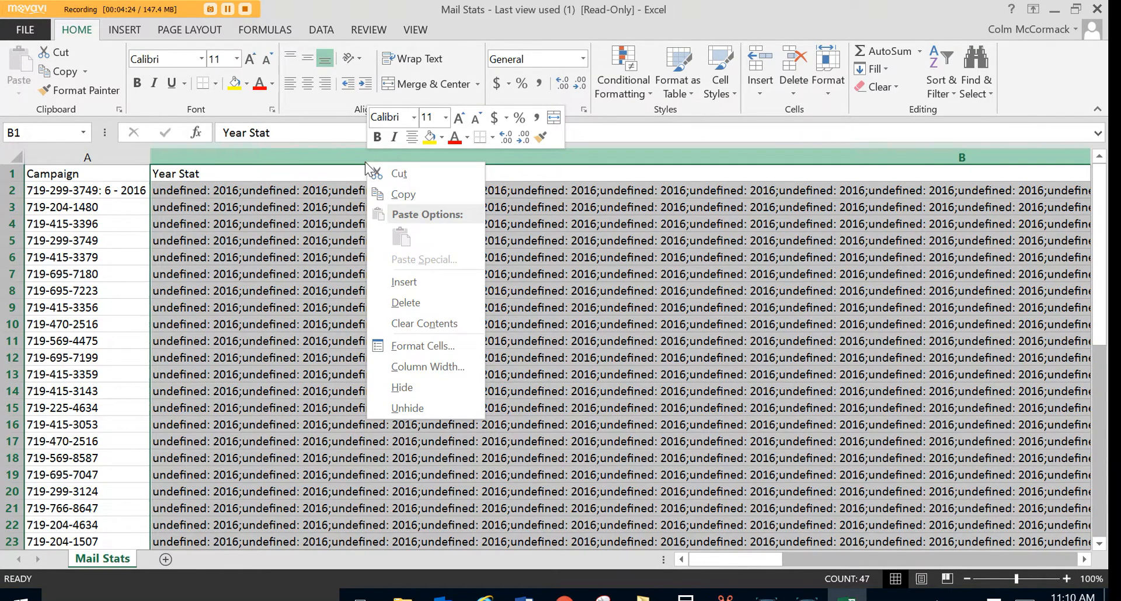
pyautogui.click(404, 308)
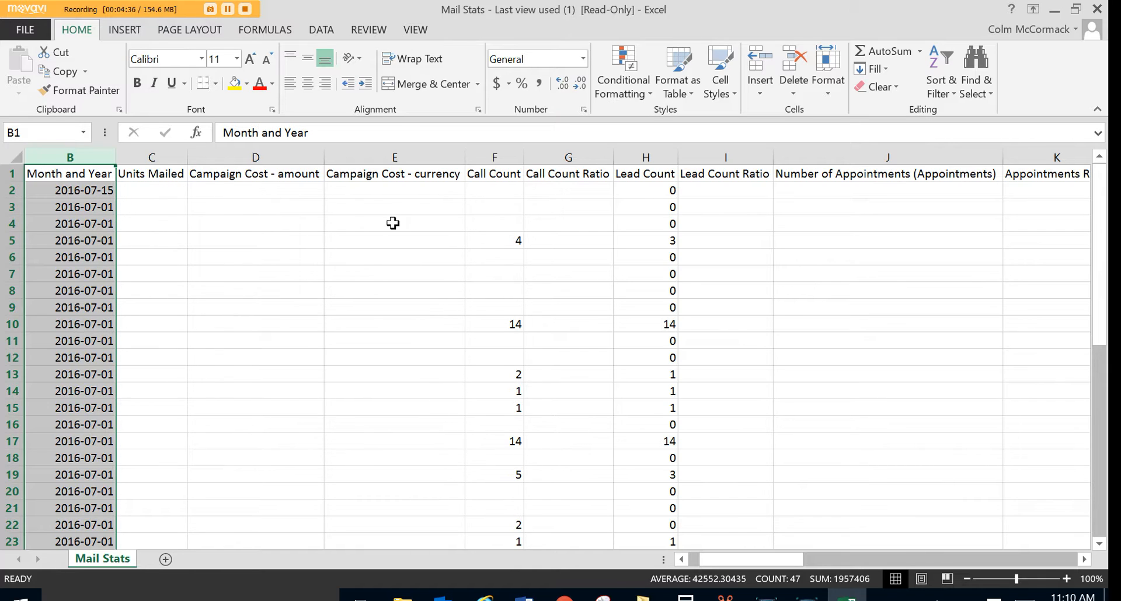
# - Delete the Campaign Cost - currency column and the Call Count Ratio column from the Mail Stats sheet
pyautogui.click(401, 158)
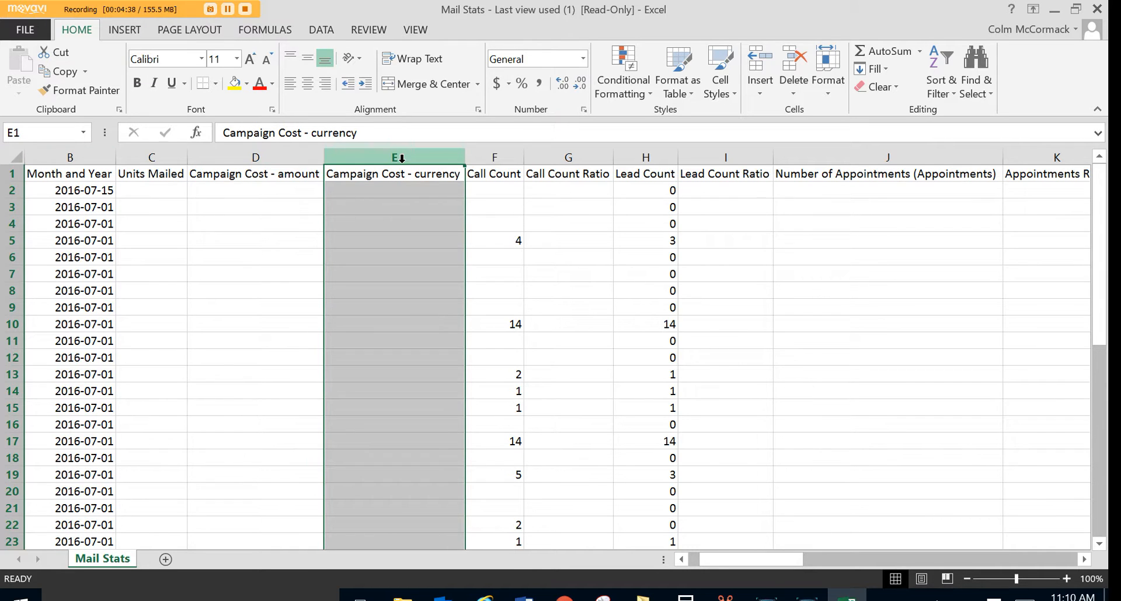
pyautogui.rightClick(402, 158)
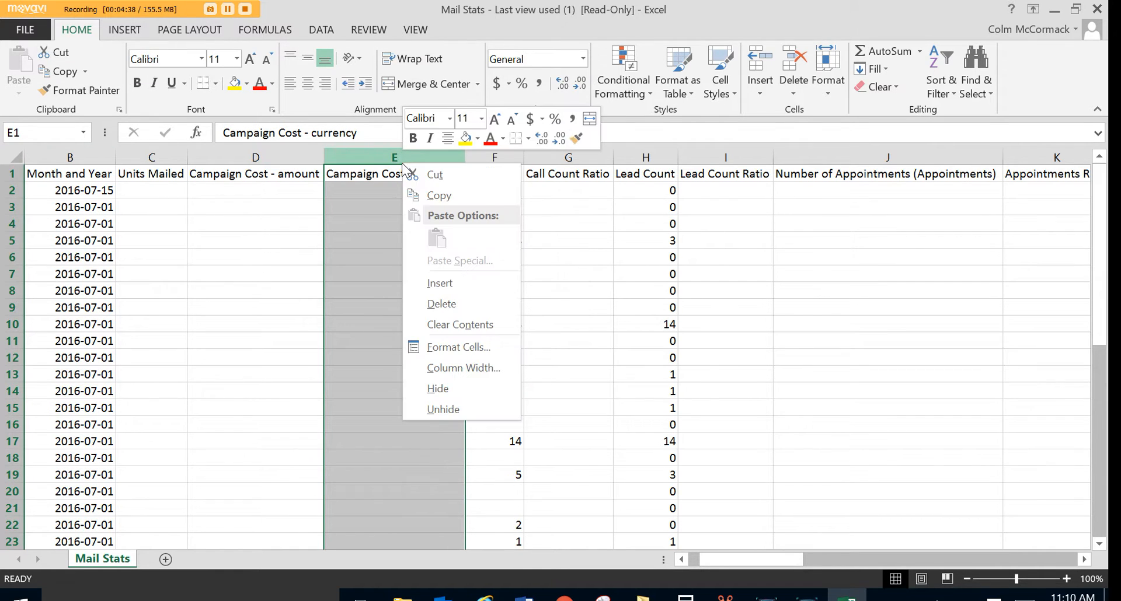
pyautogui.click(447, 305)
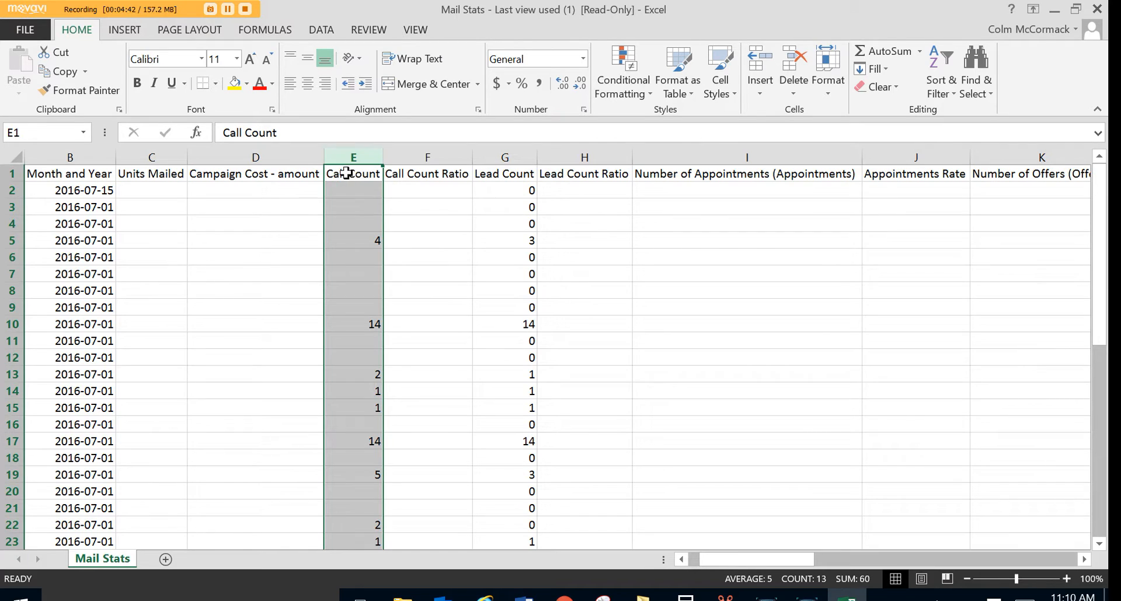
pyautogui.click(429, 159)
pyautogui.rightClick(430, 163)
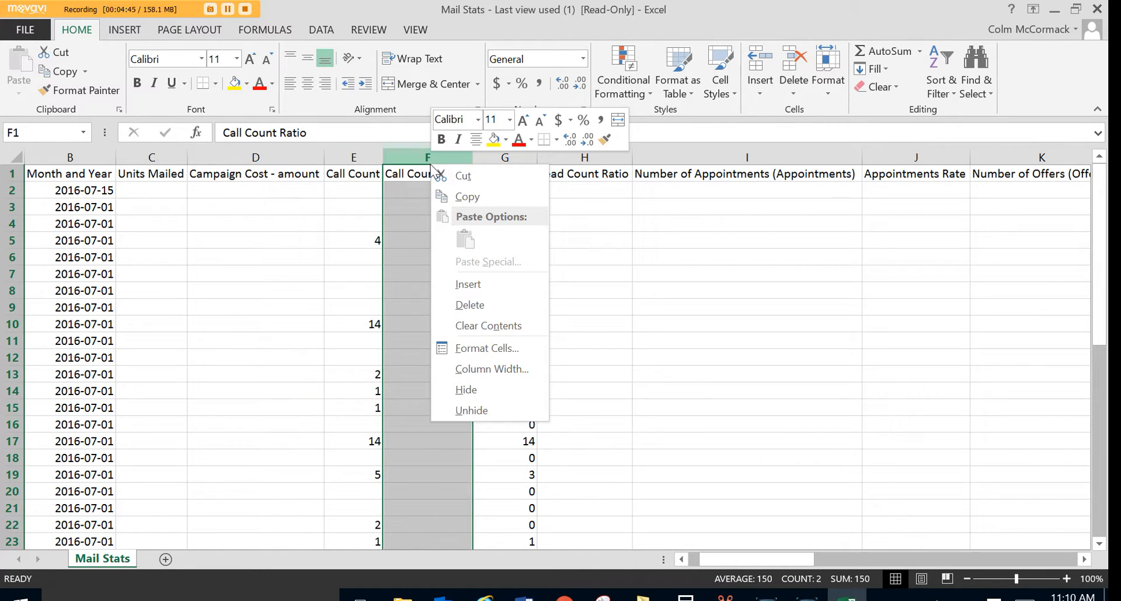
pyautogui.click(464, 305)
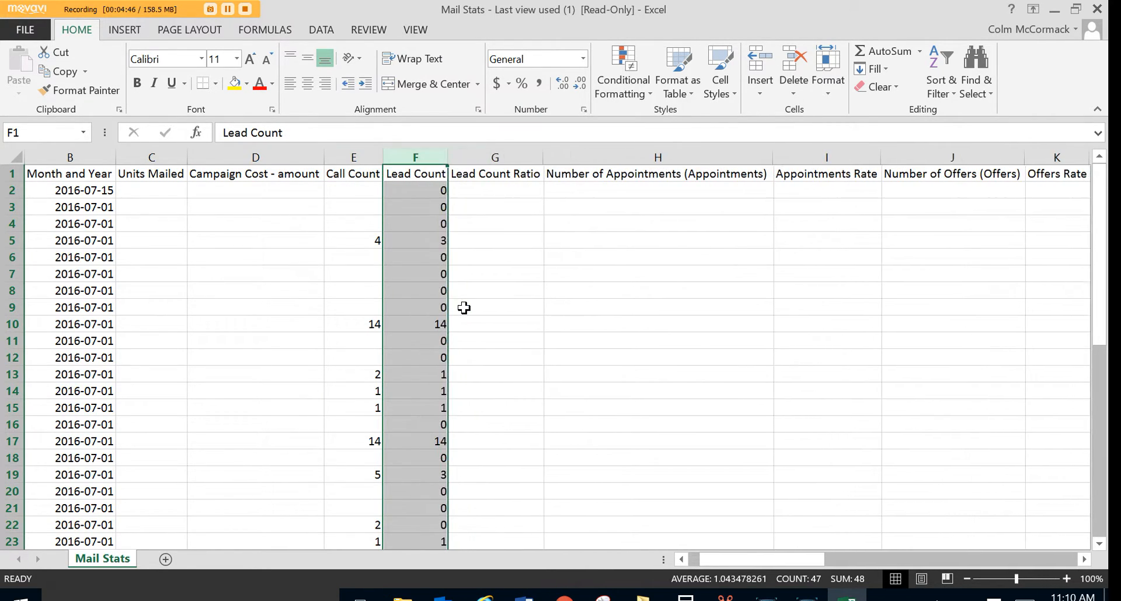
# - Delete the Lead Count Ratio column and the Appointments Rate column
pyautogui.click(513, 157)
pyautogui.rightClick(514, 161)
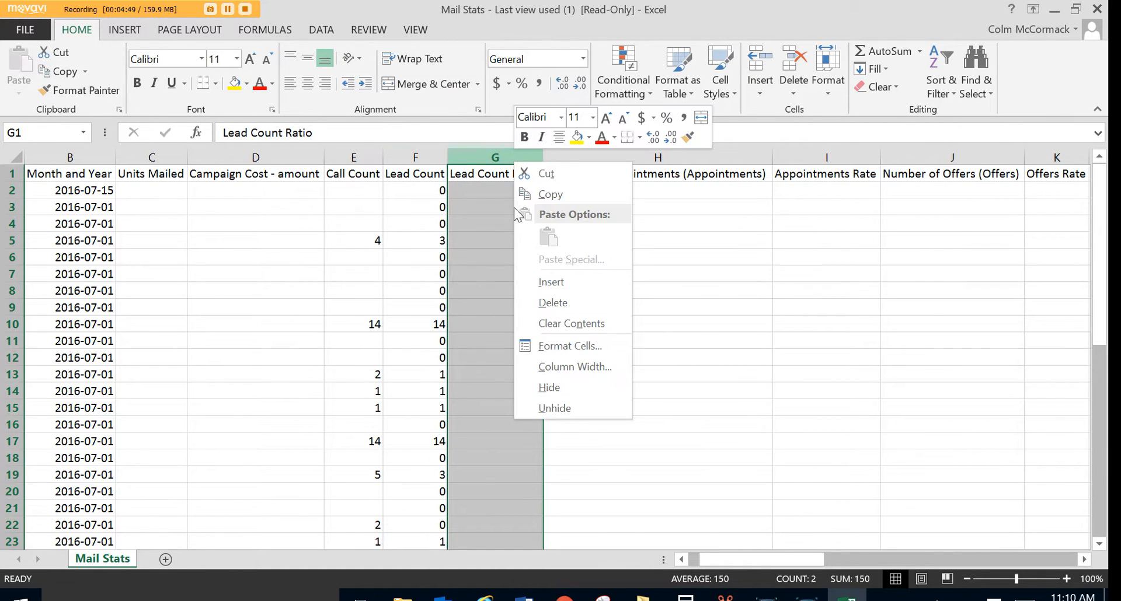
pyautogui.click(537, 303)
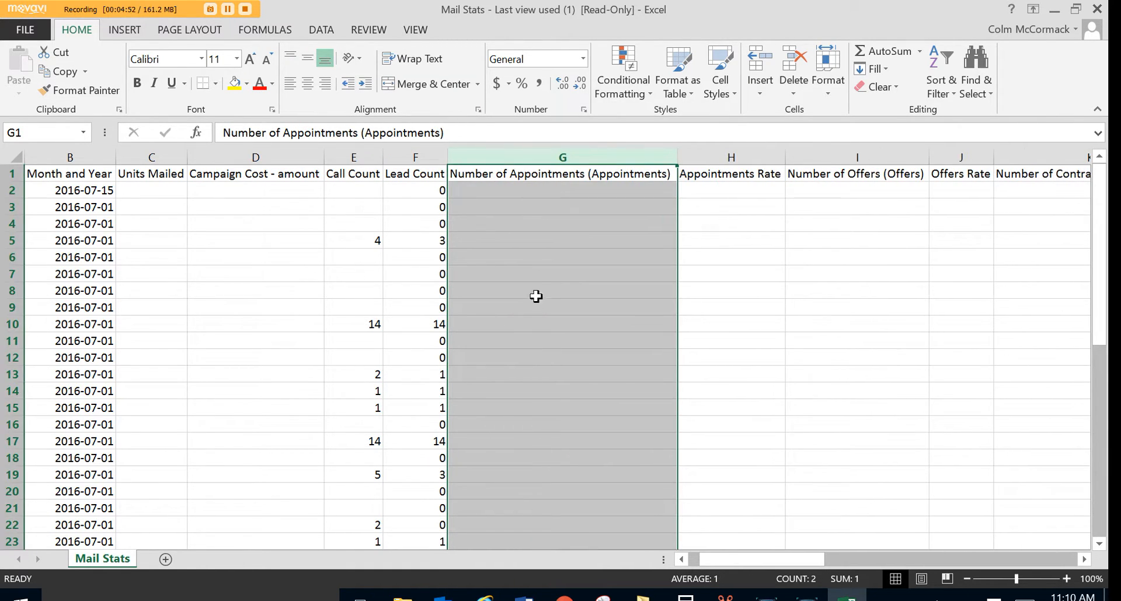
pyautogui.click(712, 154)
pyautogui.rightClick(712, 154)
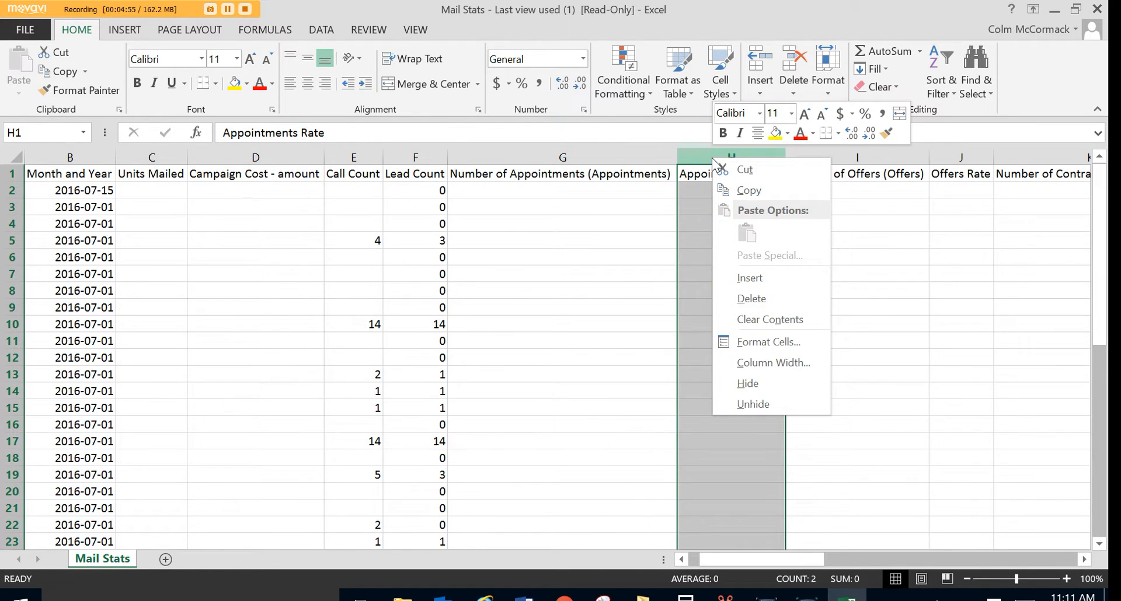
pyautogui.click(736, 306)
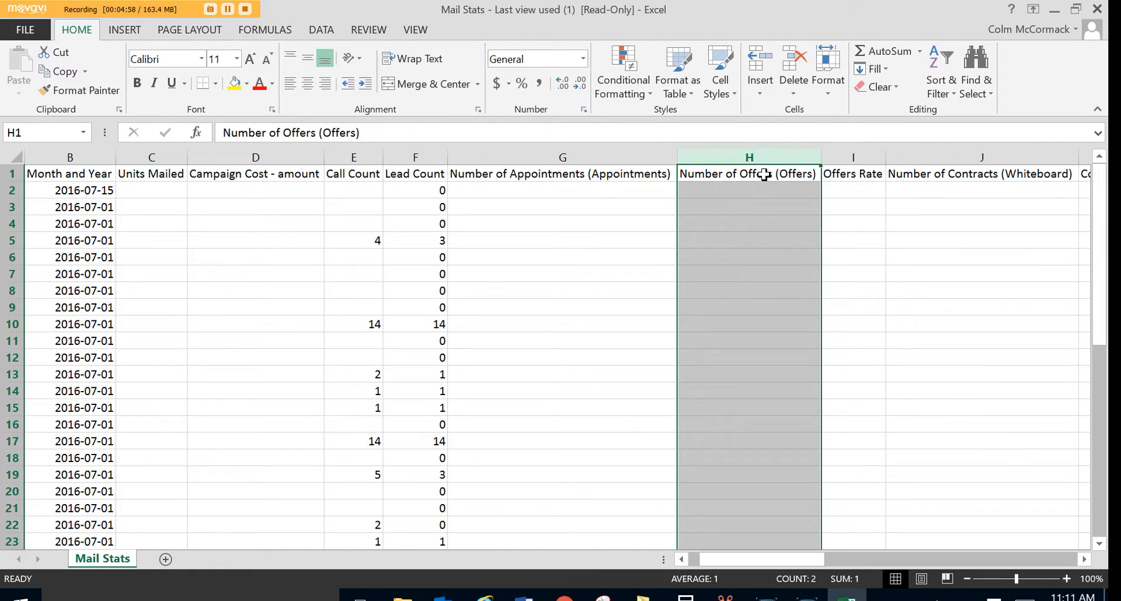
# - Delete the Offers Rate column and the Contracts Rate column
pyautogui.click(847, 169)
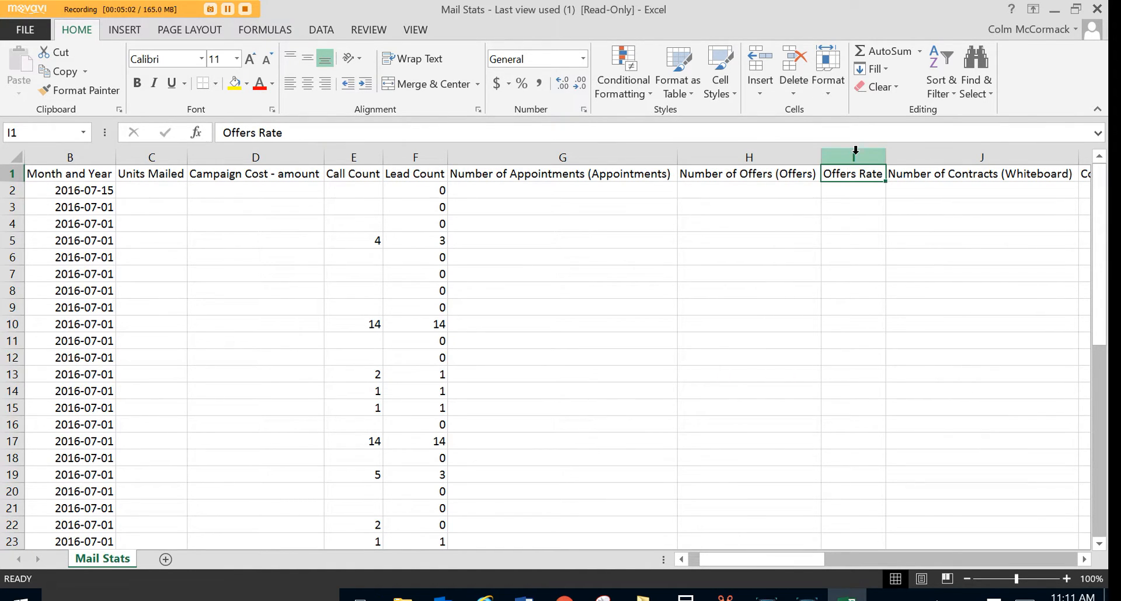
pyautogui.click(854, 153)
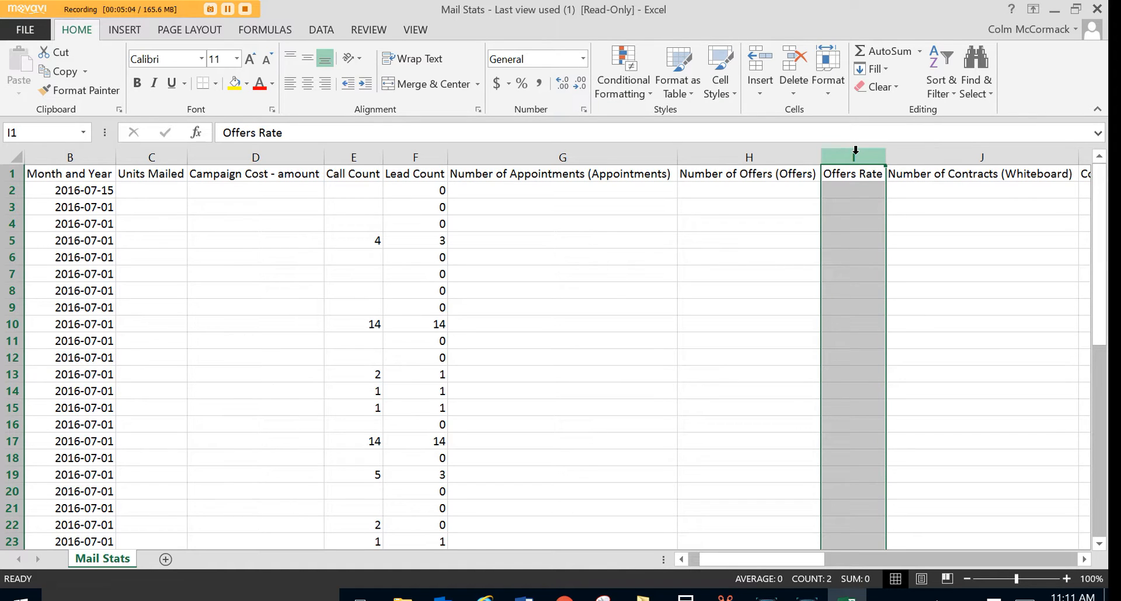
pyautogui.rightClick(857, 161)
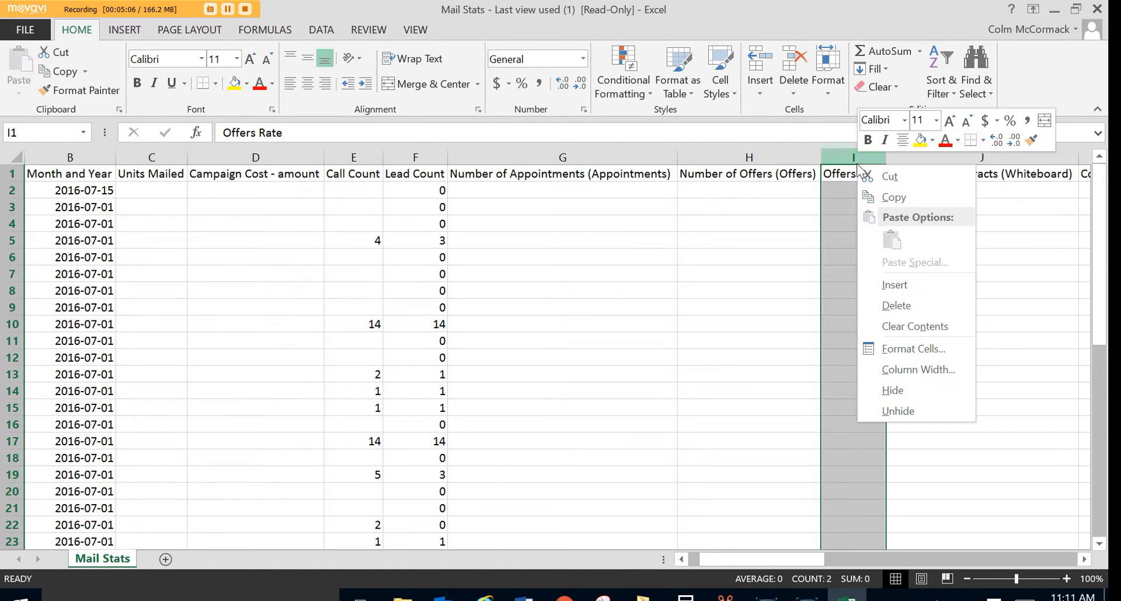
pyautogui.click(897, 305)
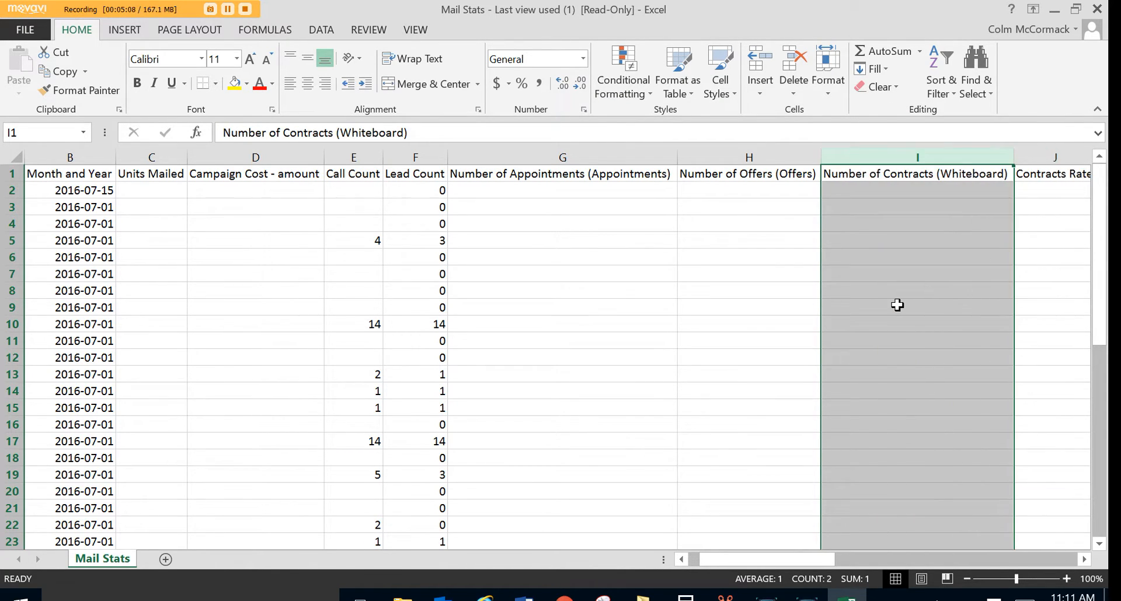
pyautogui.click(1083, 559)
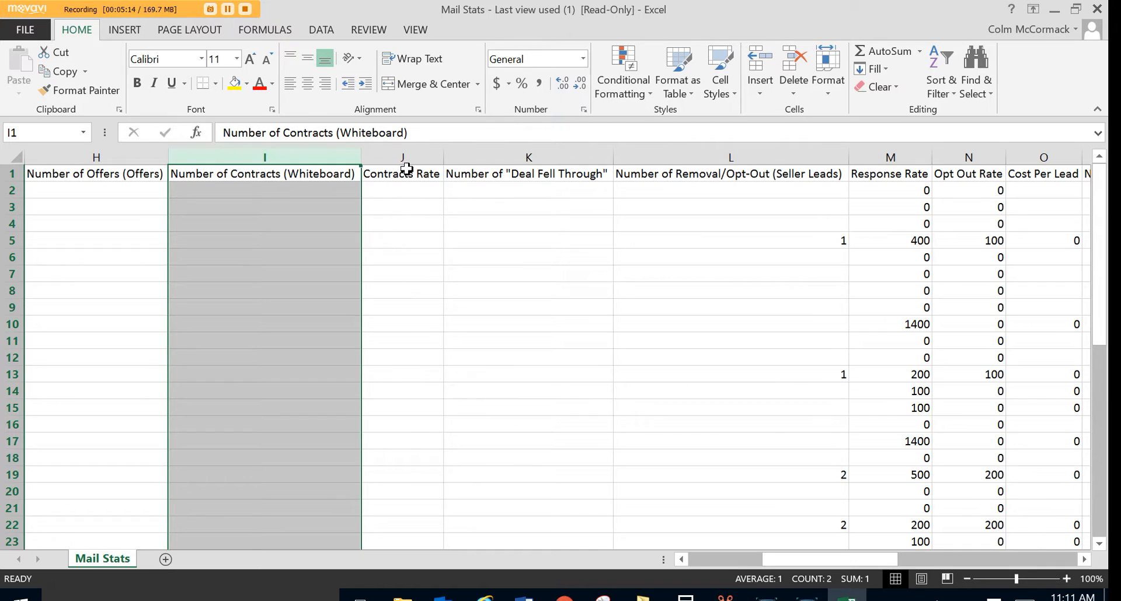
pyautogui.click(412, 158)
pyautogui.rightClick(412, 157)
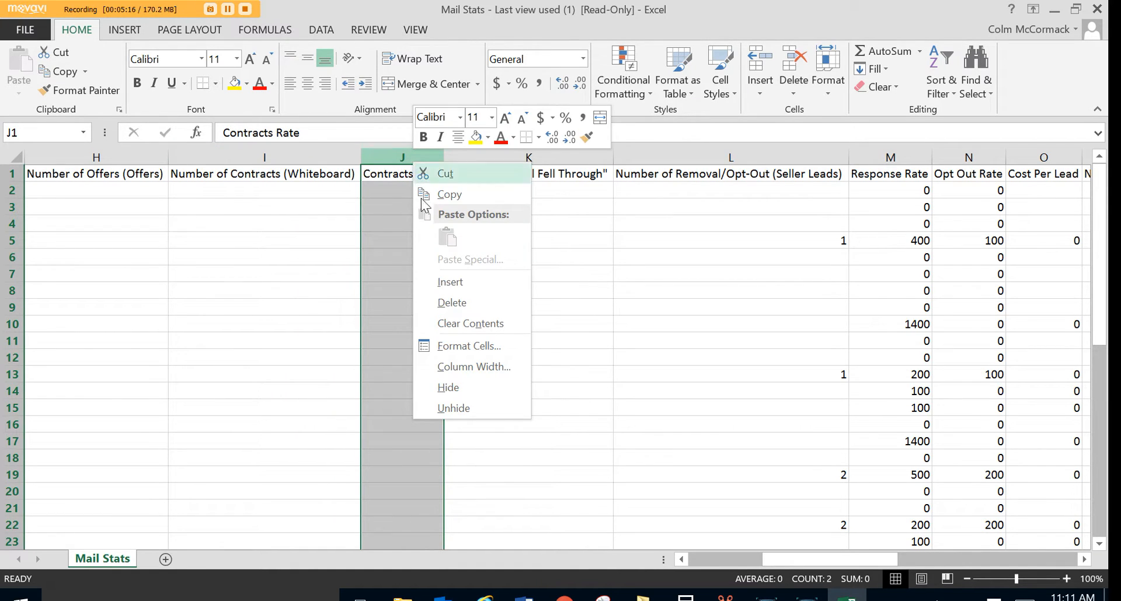
pyautogui.click(452, 303)
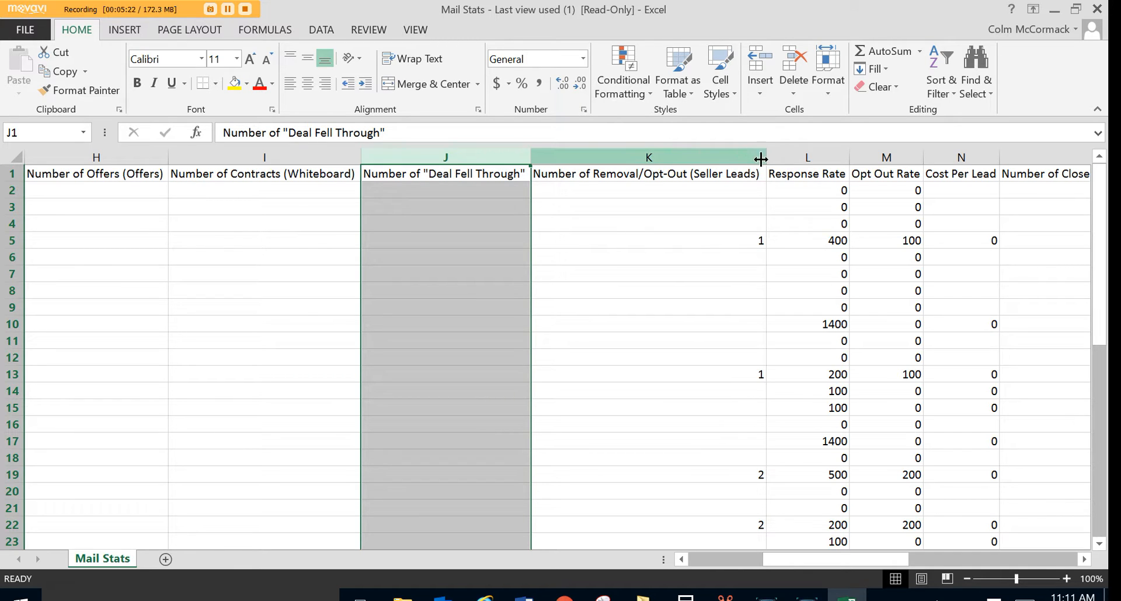
# - Delete the Response Rate and Opt Out Rate columns that precede Cost Per Lead
pyautogui.click(804, 158)
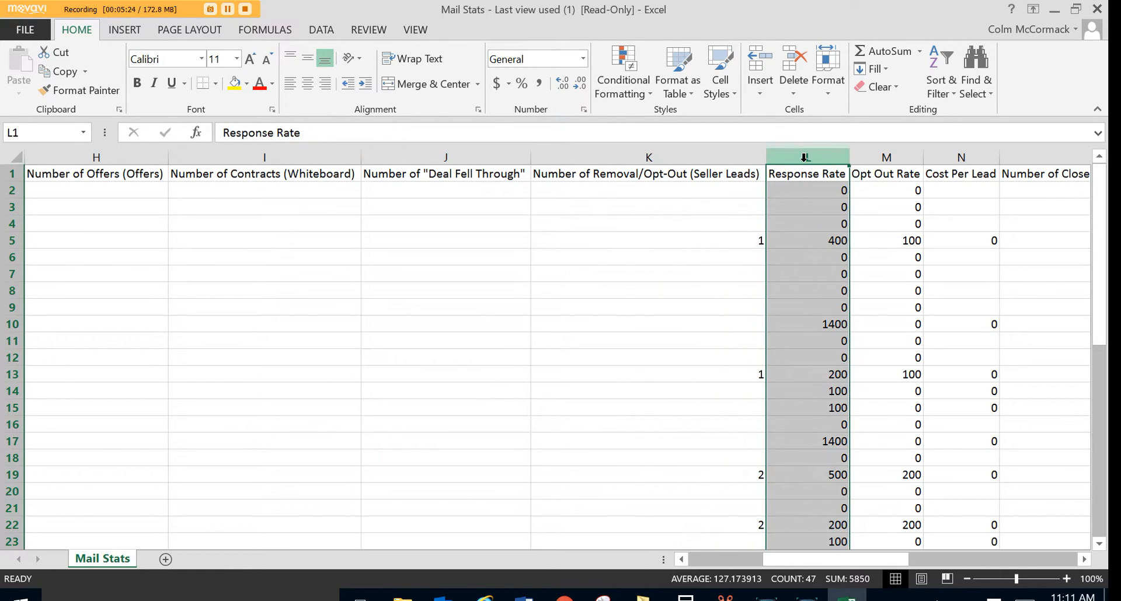
pyautogui.rightClick(804, 161)
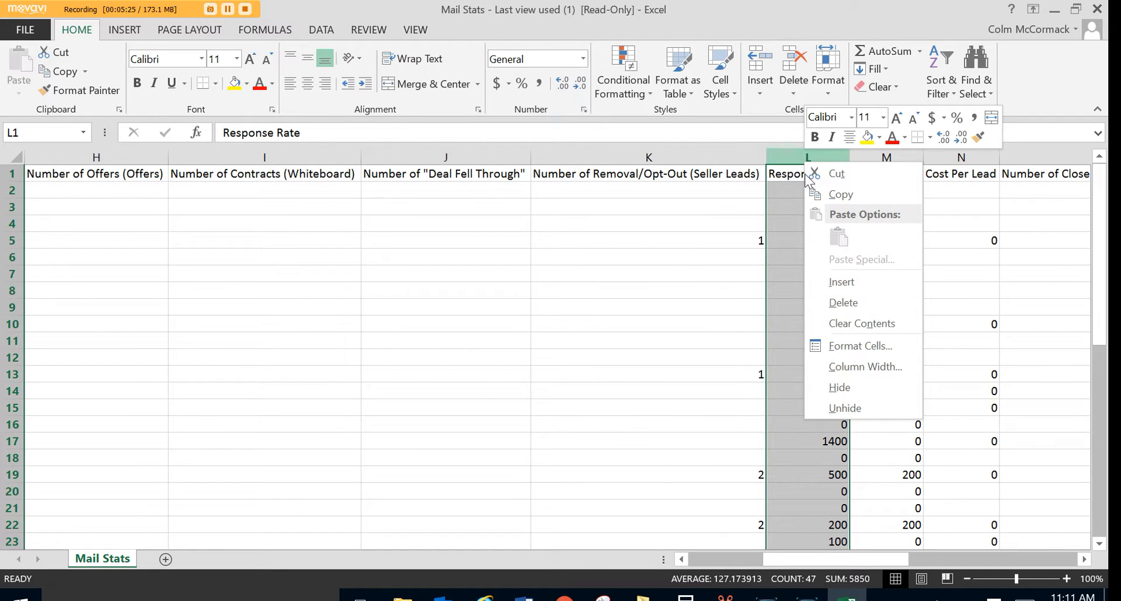
pyautogui.click(841, 303)
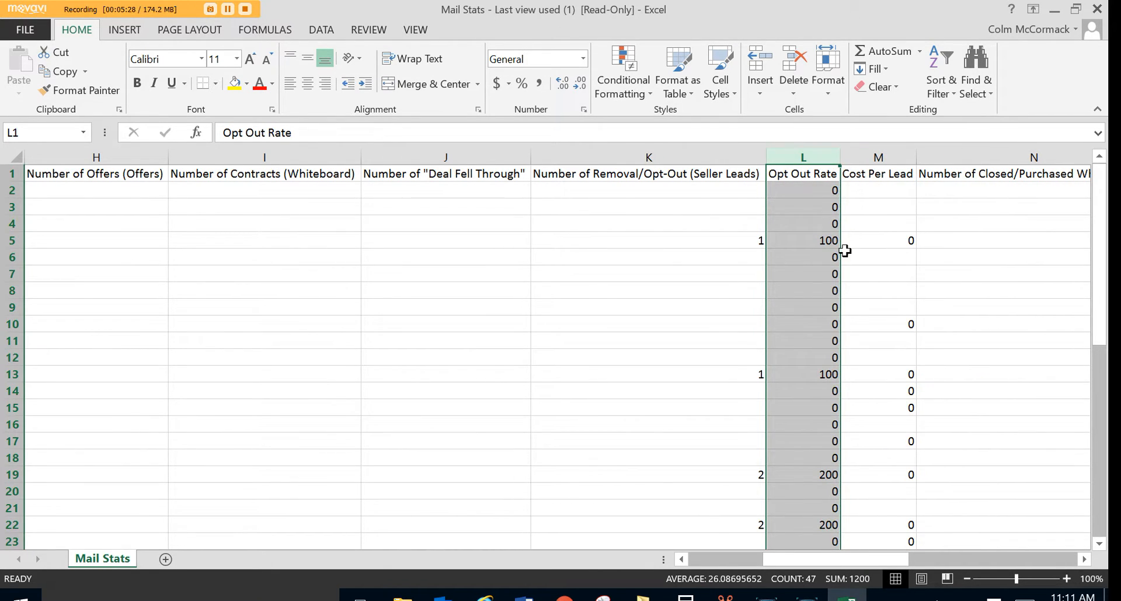
pyautogui.rightClick(808, 165)
pyautogui.rightClick(804, 155)
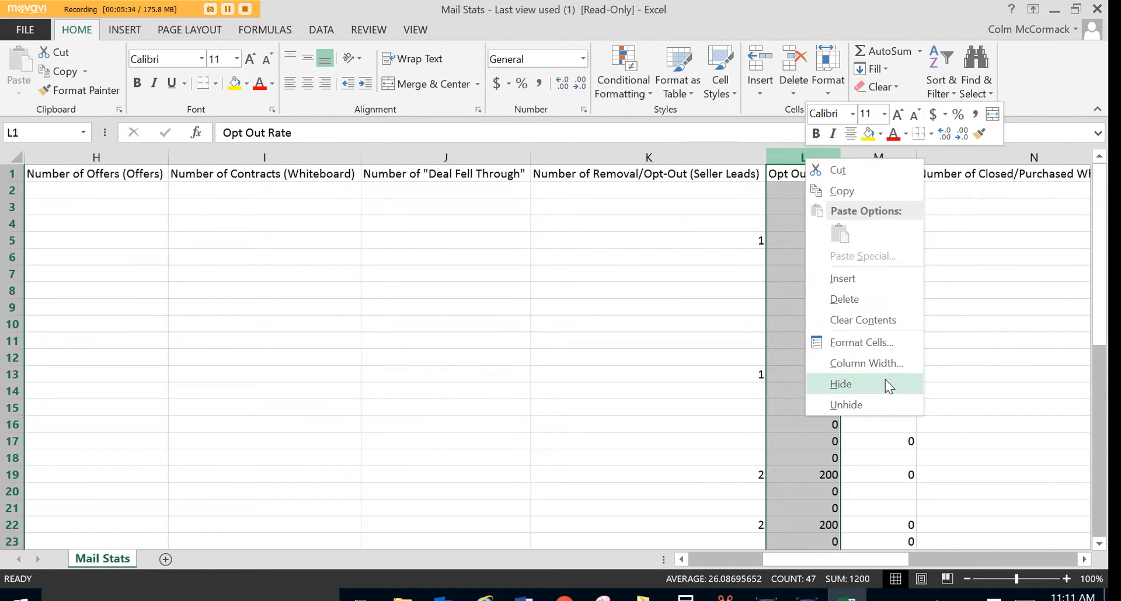
pyautogui.click(865, 298)
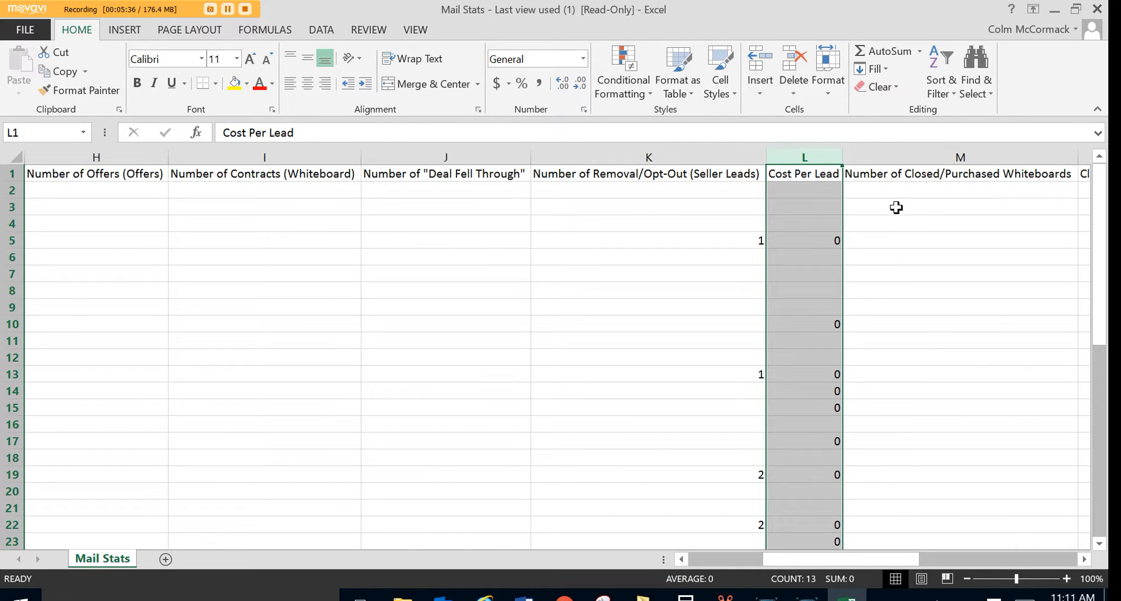
# - Delete the Closed/Purchased Whiteboards Ratio column and the Incoming Calls column
pyautogui.click(1082, 560)
pyautogui.click(1083, 560)
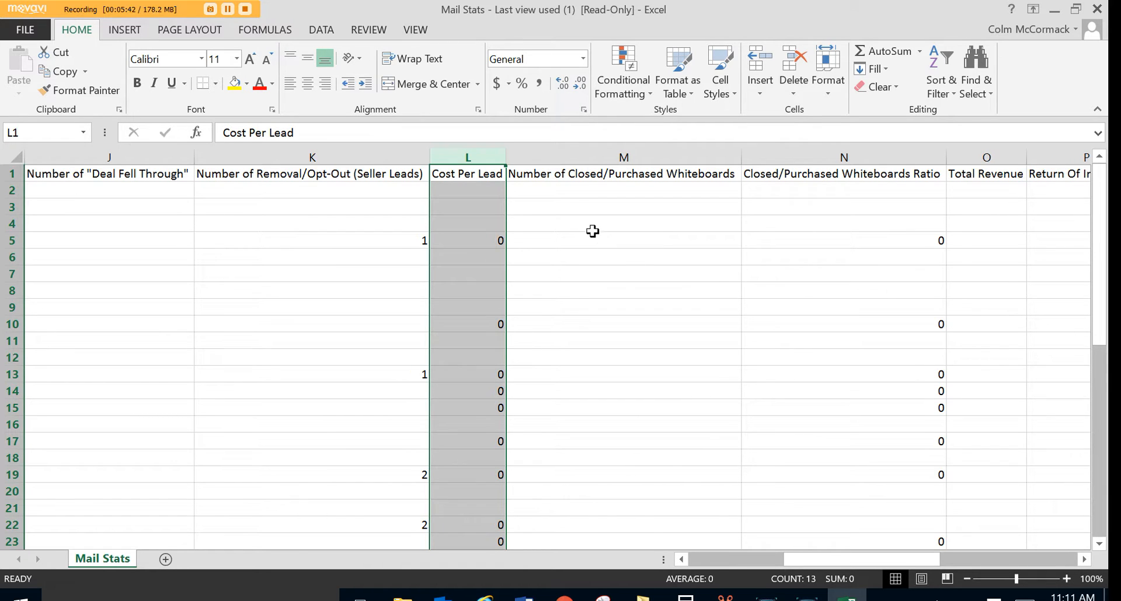
pyautogui.click(826, 162)
pyautogui.rightClick(827, 164)
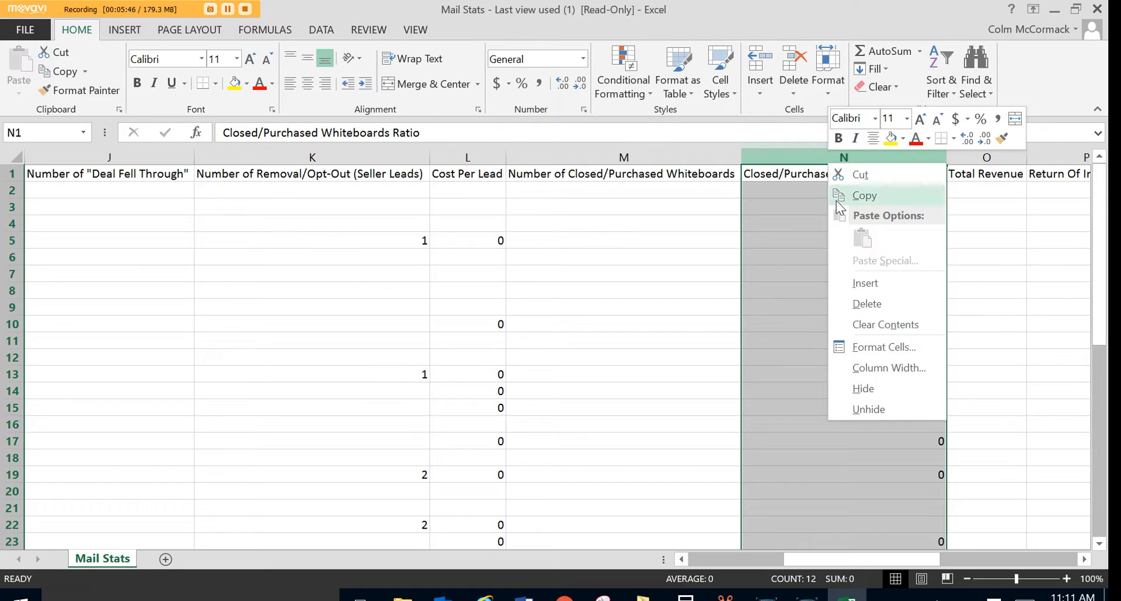
pyautogui.click(856, 313)
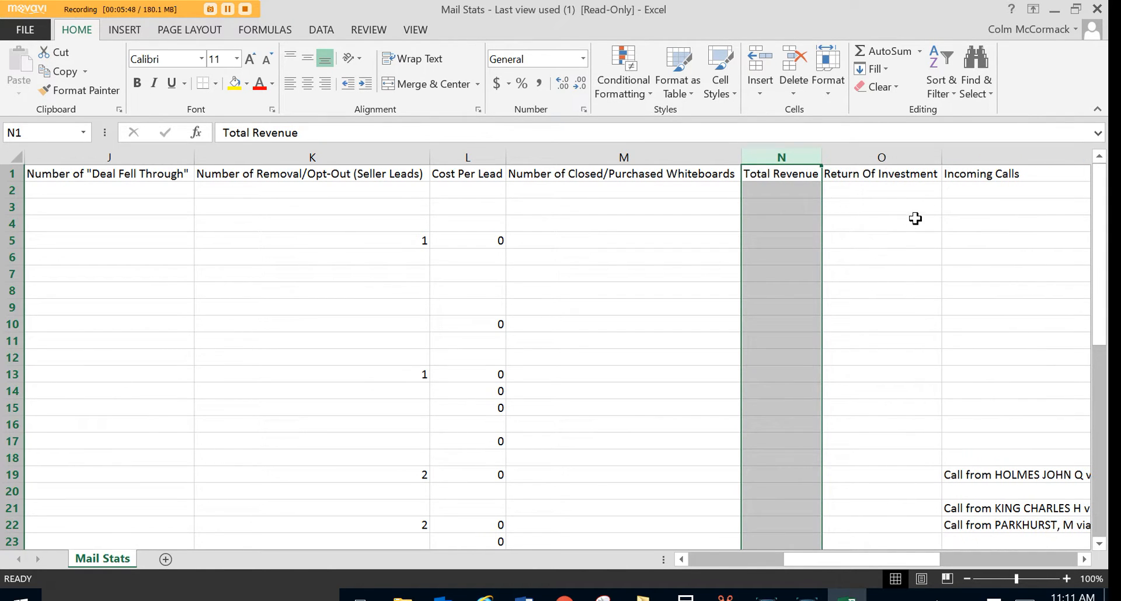
pyautogui.click(991, 160)
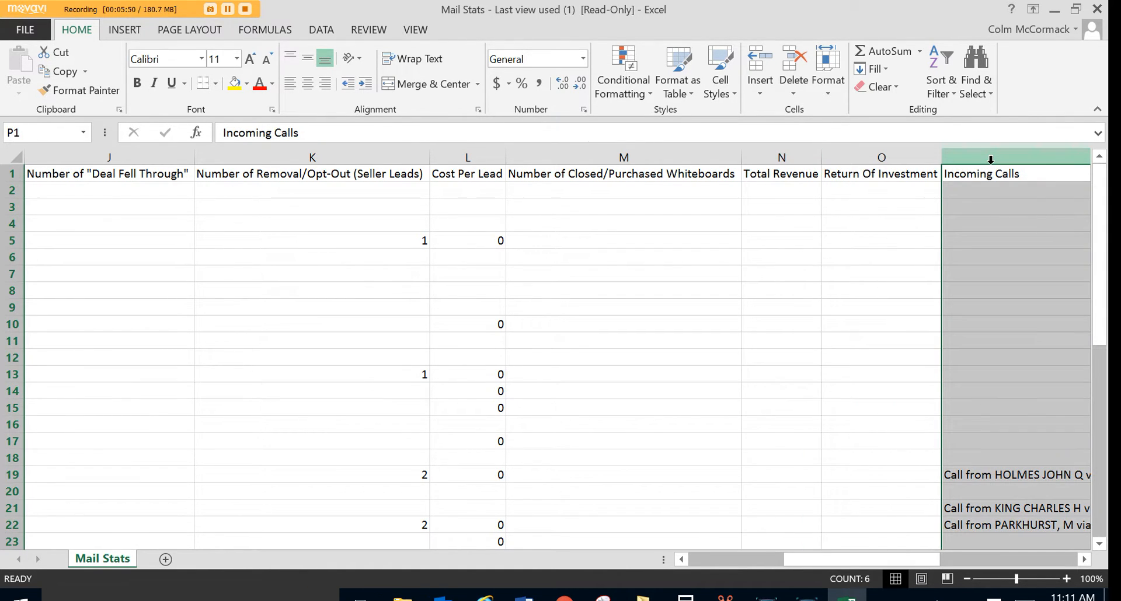
pyautogui.rightClick(991, 160)
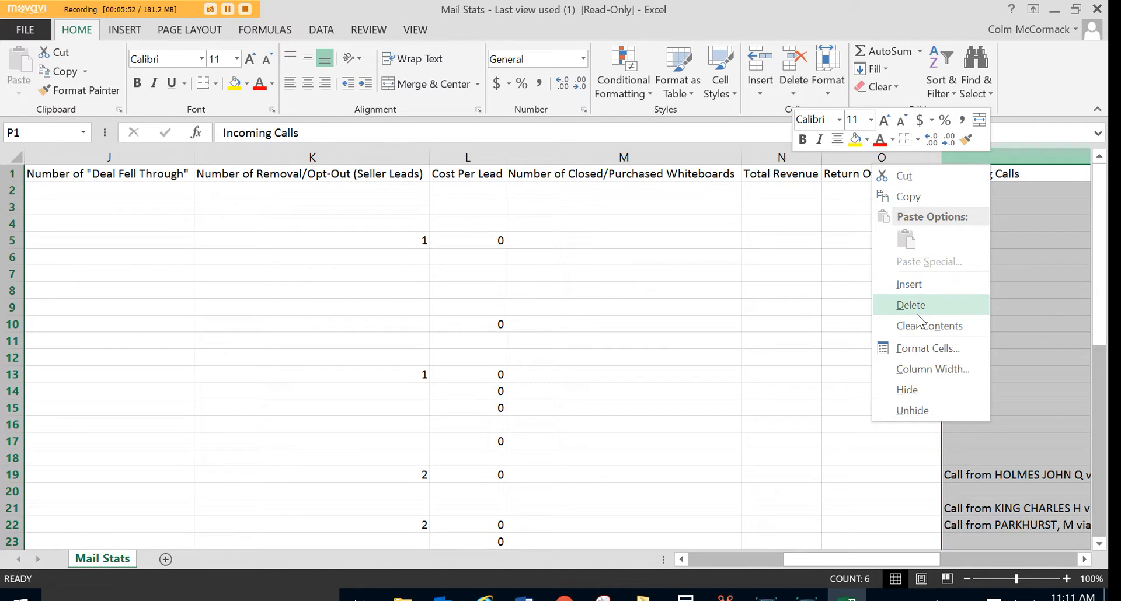
pyautogui.click(916, 314)
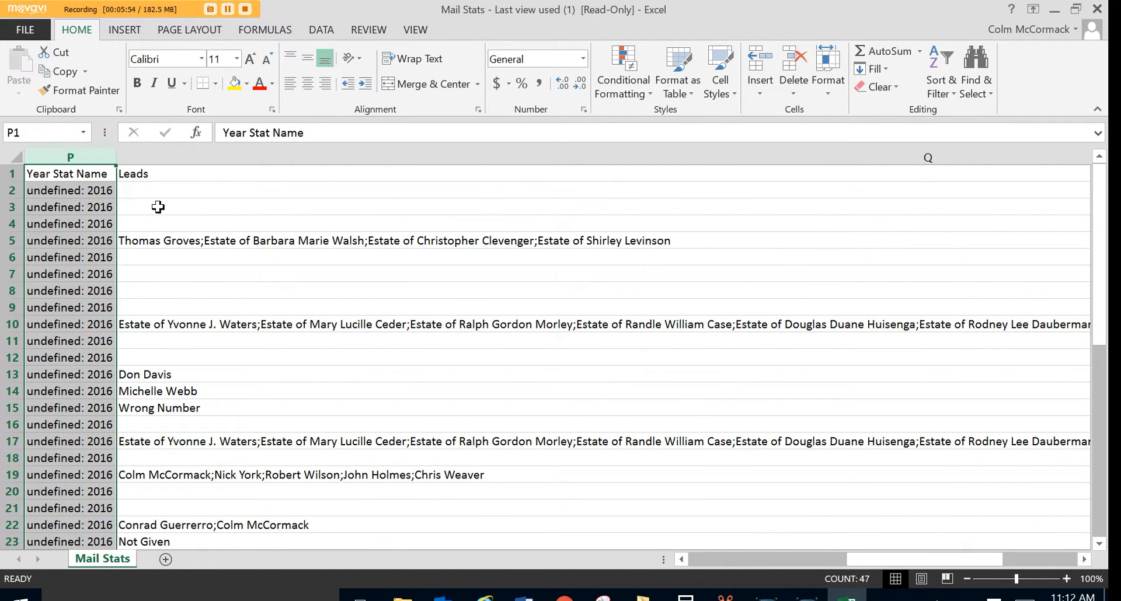
# - Delete the Year Stat Name column and the Leads column that follow Return Of Investment
pyautogui.rightClick(79, 158)
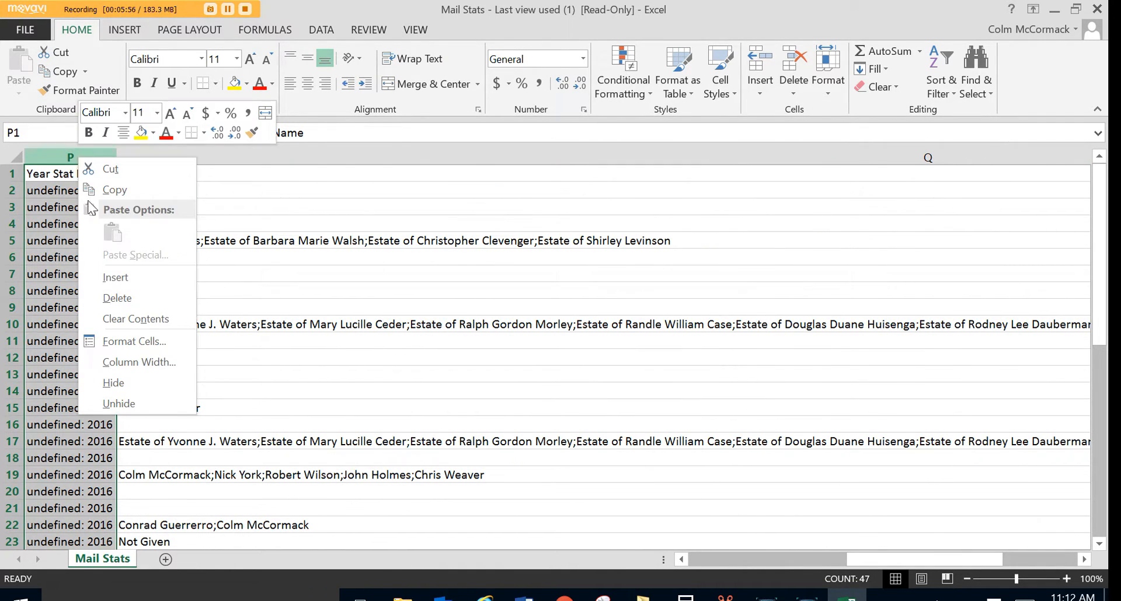
pyautogui.click(120, 297)
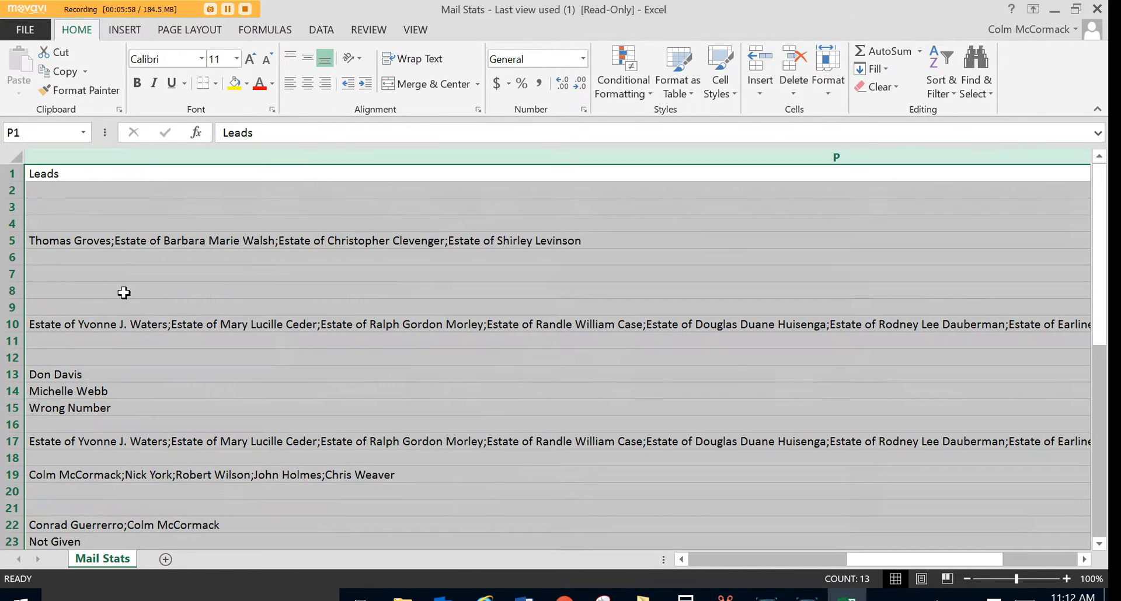
pyautogui.rightClick(125, 152)
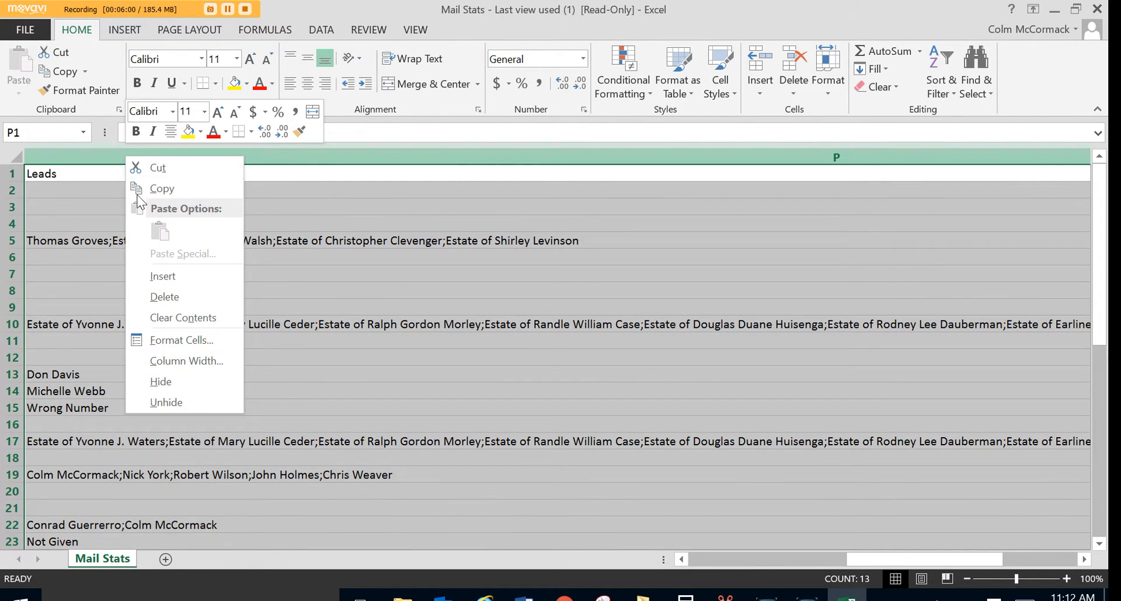
pyautogui.click(163, 297)
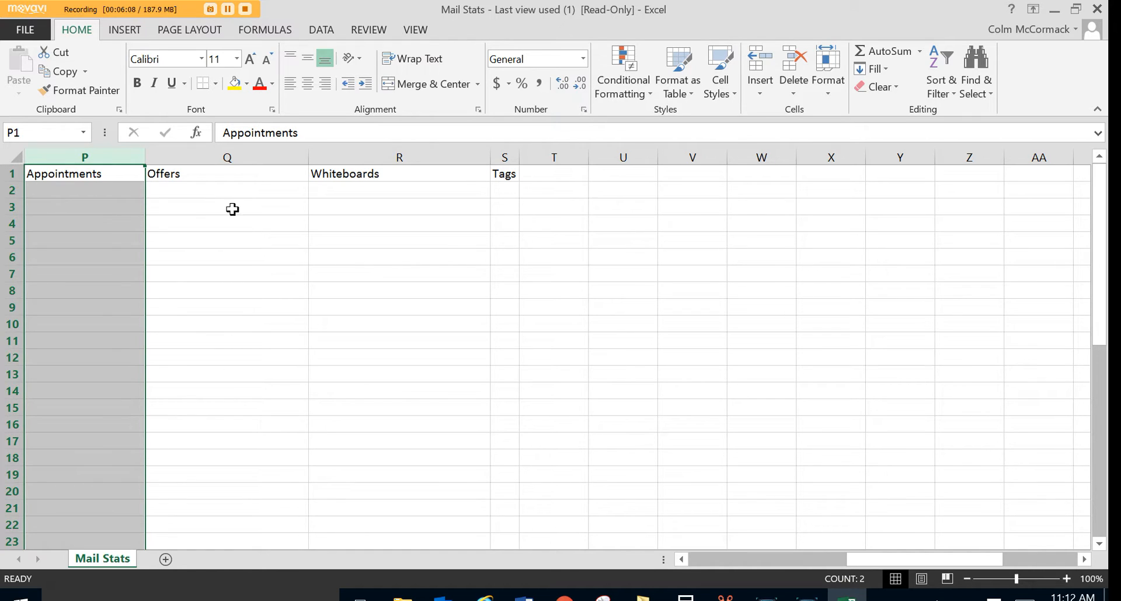
# - Delete the Tags column after Whiteboards at the end of the data
pyautogui.click(507, 158)
pyautogui.rightClick(509, 162)
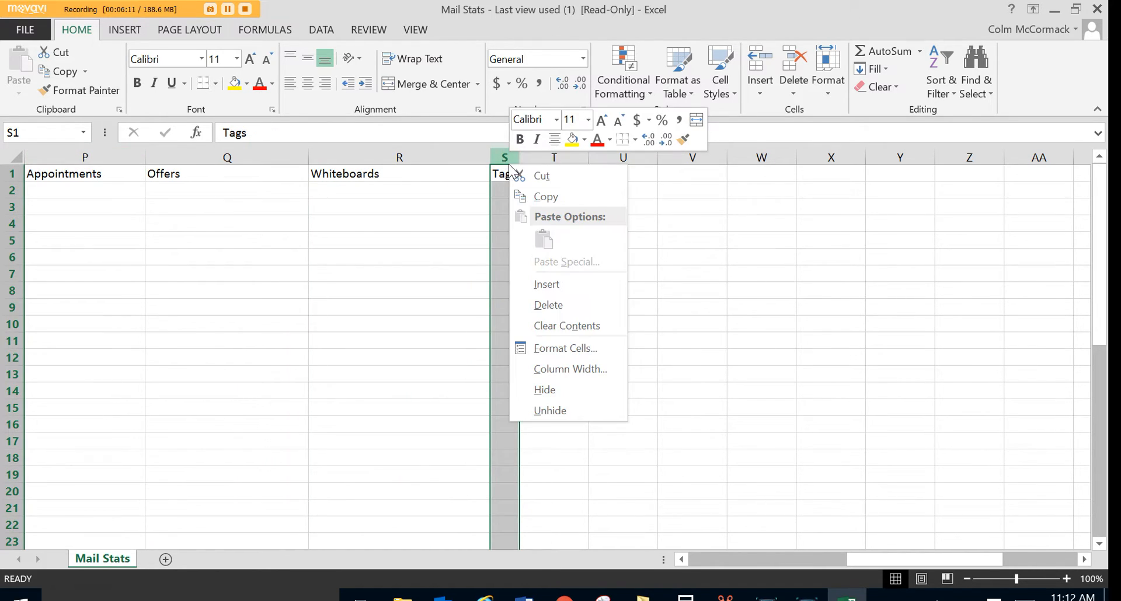
pyautogui.click(556, 305)
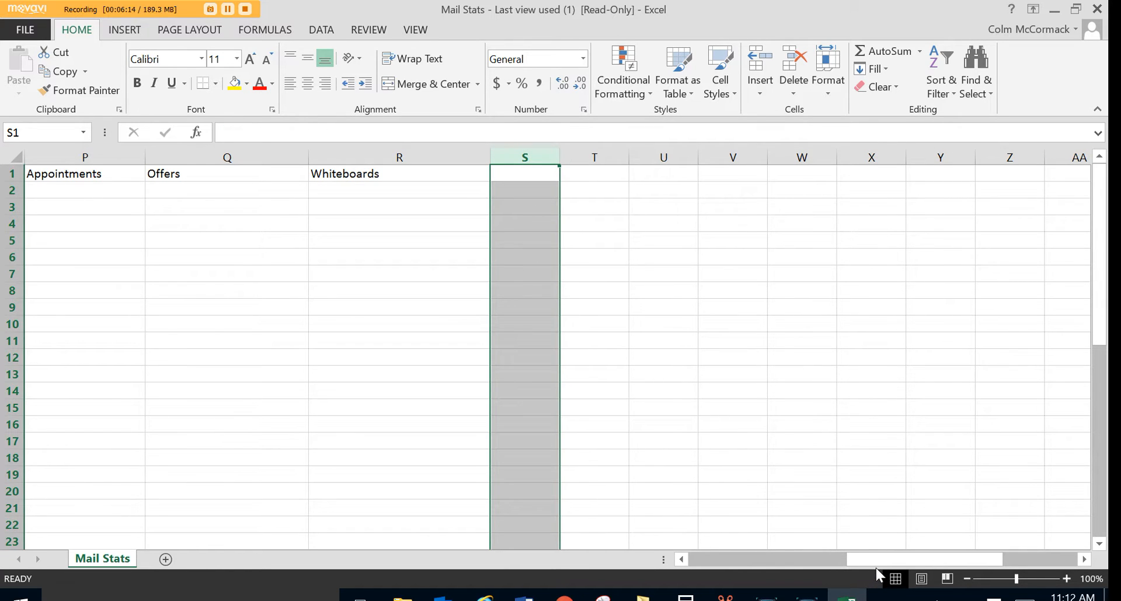
# - Delete the Month and Year column that follows Campaign
pyautogui.moveTo(876, 564); pyautogui.dragTo(682, 563)
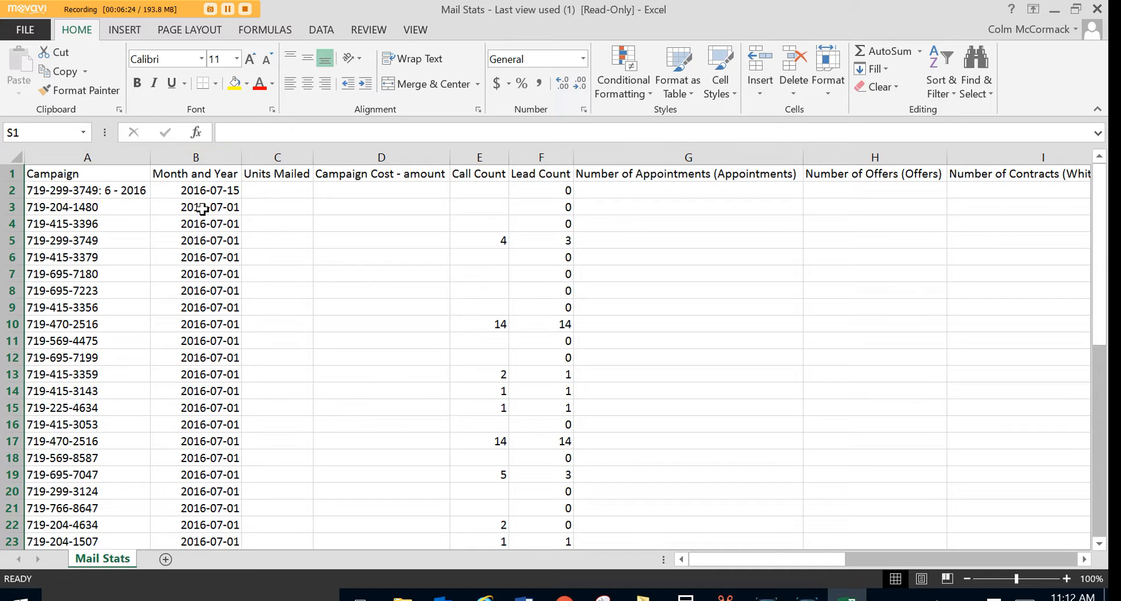
pyautogui.click(203, 160)
pyautogui.rightClick(202, 160)
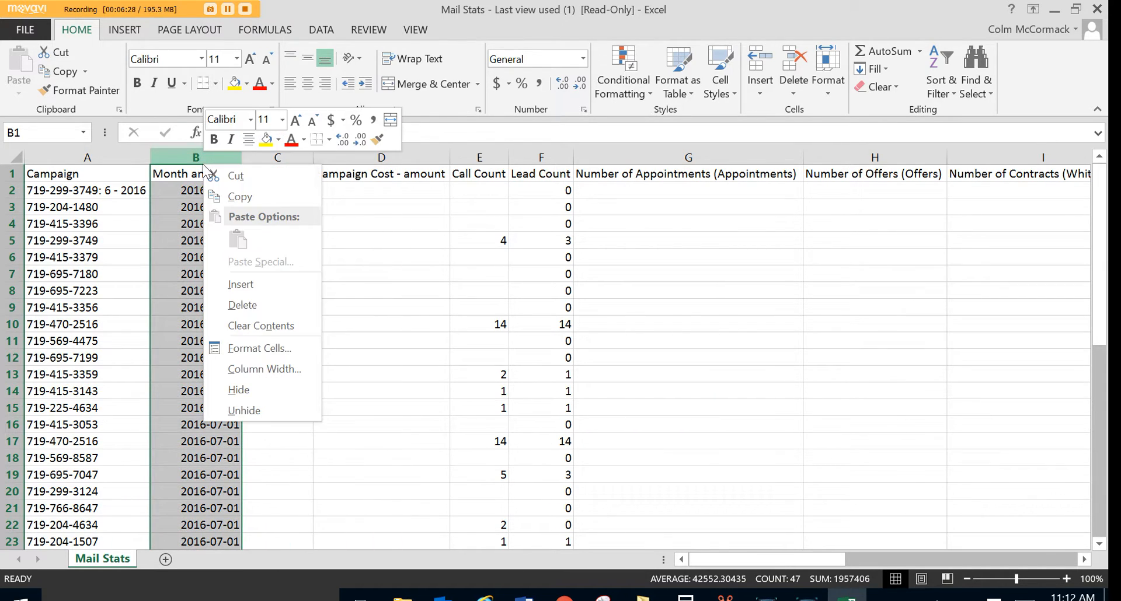
pyautogui.click(248, 304)
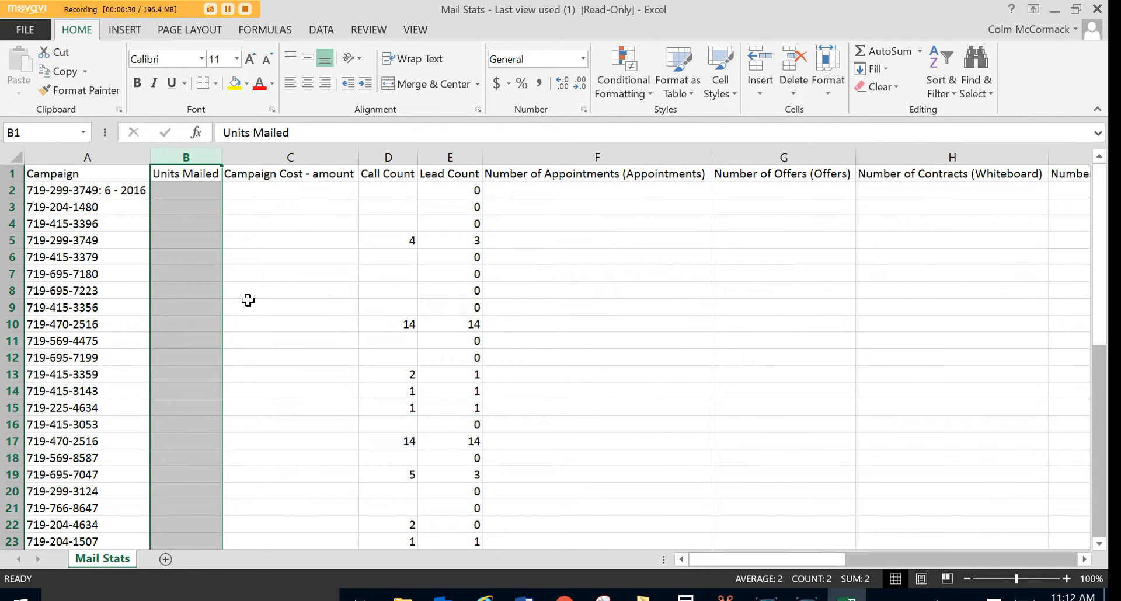
# - Enter the label TOTAL in cell A48 below the last campaign and make row 48 bold
pyautogui.scroll(-3, 249, 300)
pyautogui.scroll(-8, 248, 300)
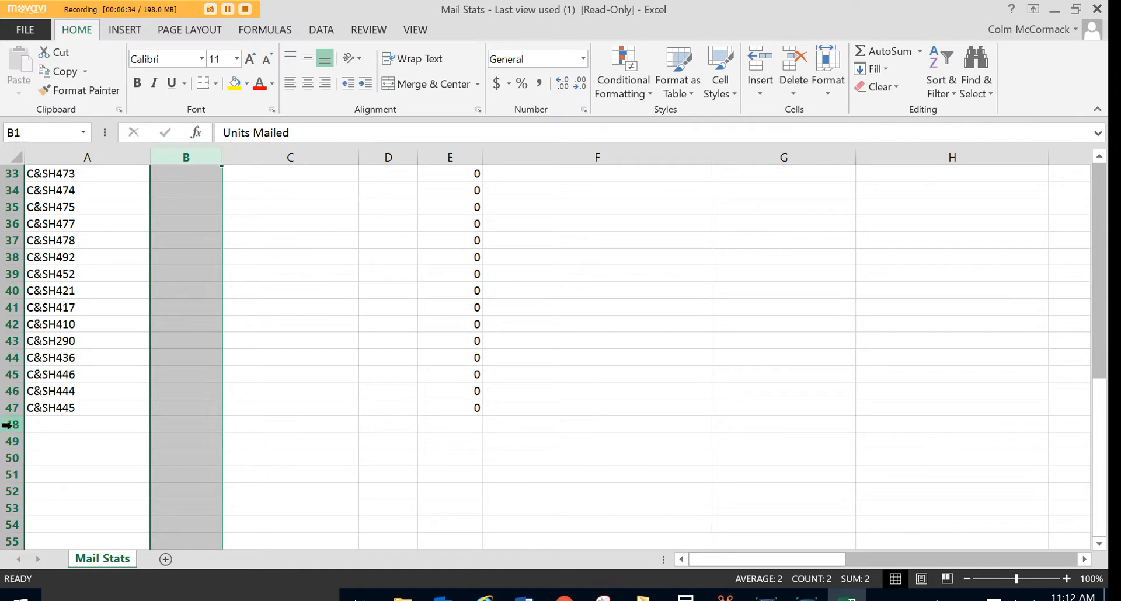
pyautogui.click(8, 425)
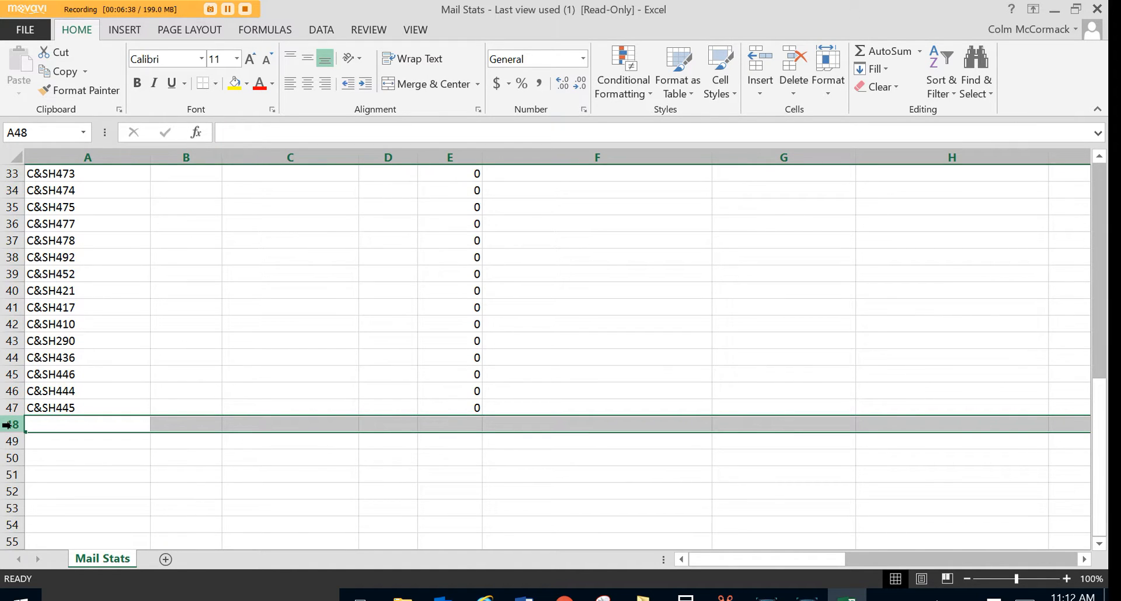
pyautogui.click(40, 422)
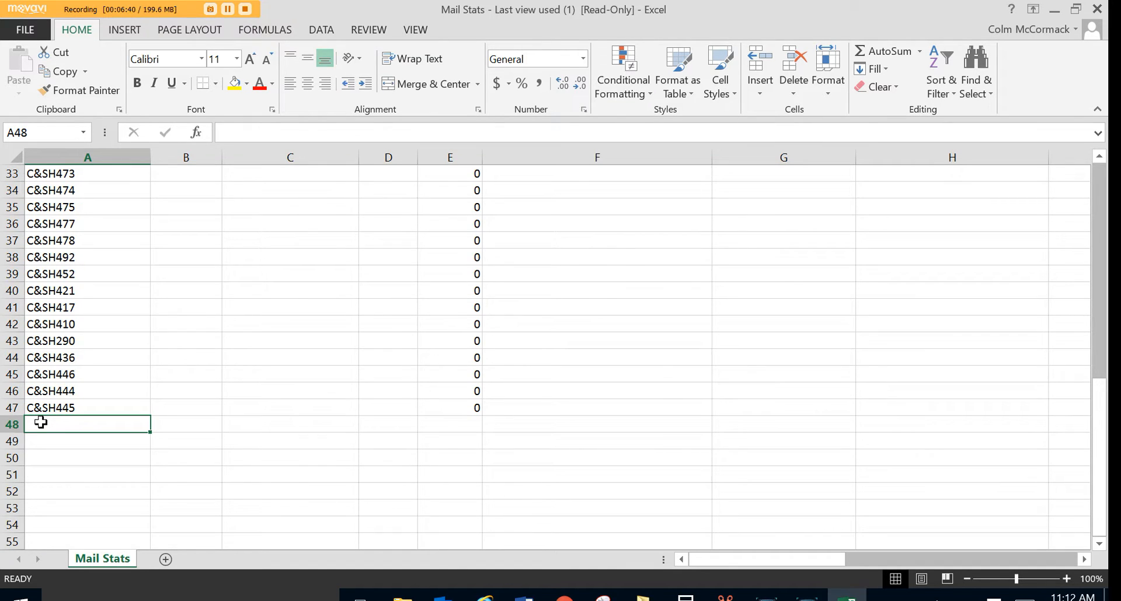
pyautogui.write('TOTAL')
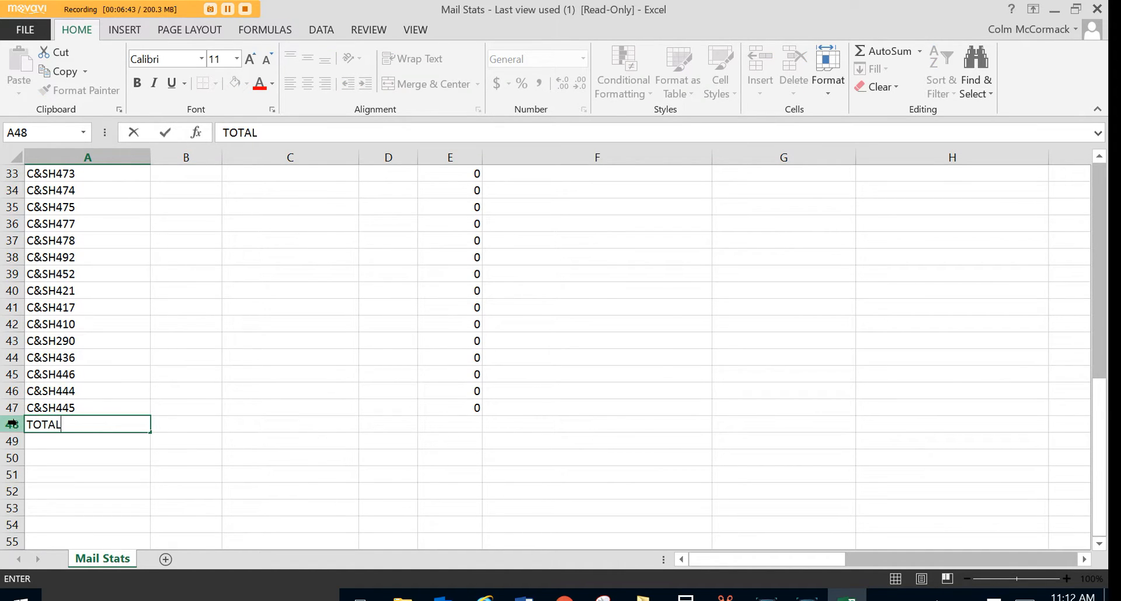
pyautogui.click(12, 424)
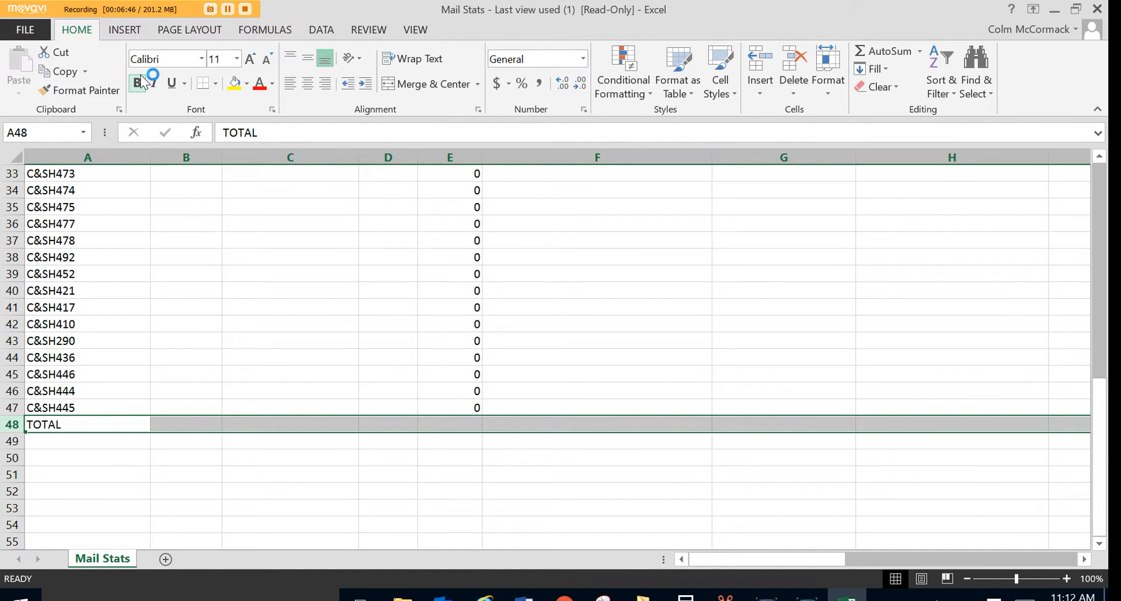
# - AutoSum the range B2:Q48 so row 48 holds a total for each column from Units Mailed through Whiteboards
pyautogui.scroll(-2, 143, 81)
pyautogui.scroll(2, 144, 82)
pyautogui.scroll(-3, 147, 212)
pyautogui.scroll(6, 147, 212)
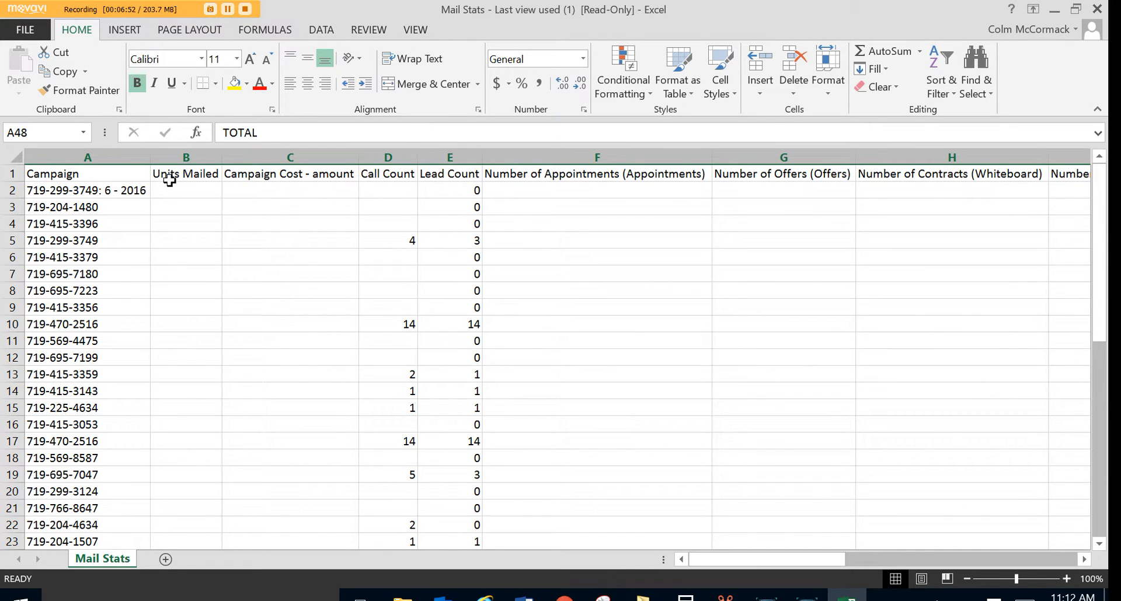
pyautogui.click(169, 180)
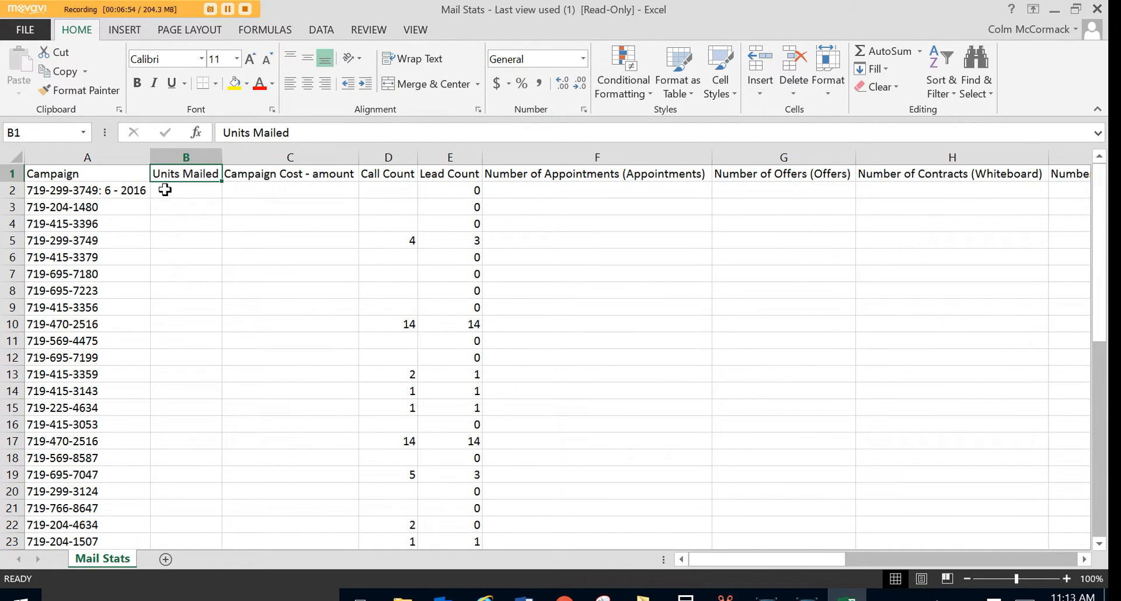
pyautogui.click(166, 190)
pyautogui.moveTo(165, 190); pyautogui.dragTo(251, 447)
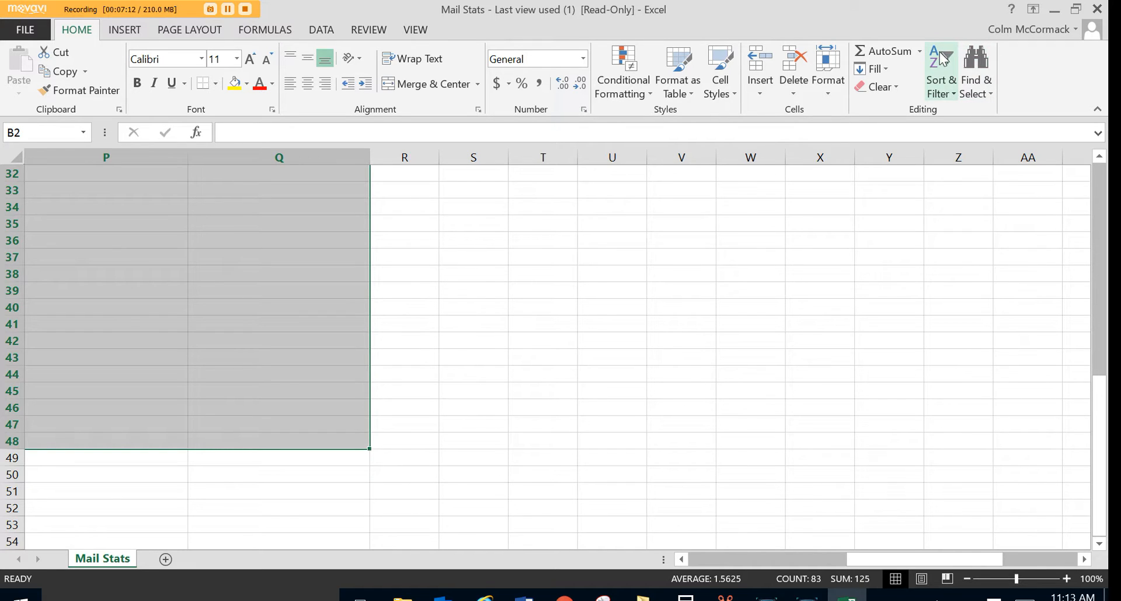
pyautogui.click(904, 57)
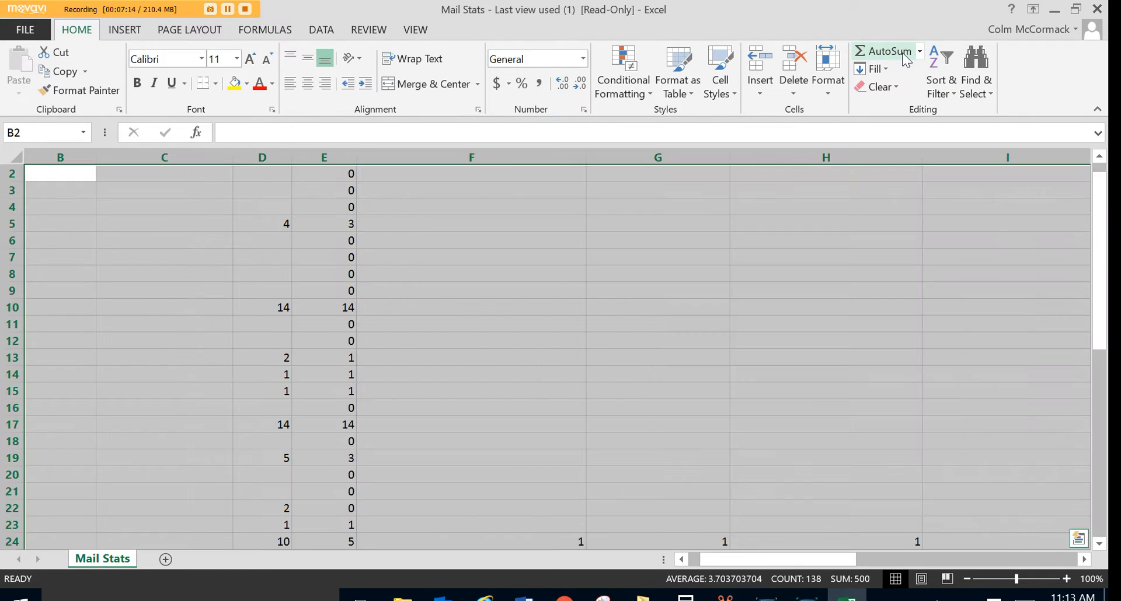
pyautogui.click(649, 301)
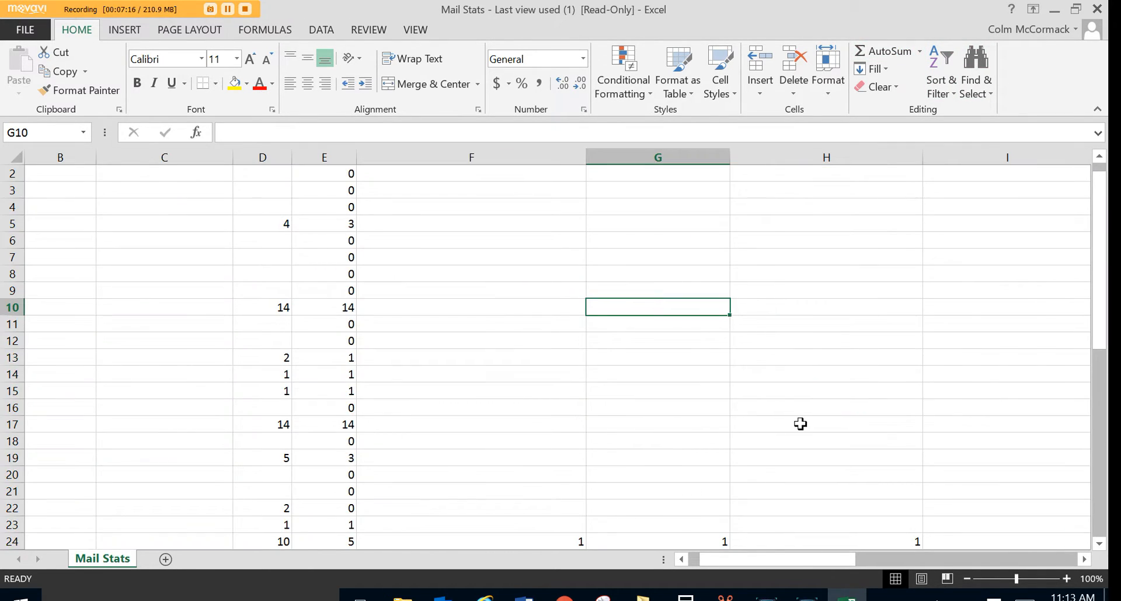
# - Check the column totals in the TOTAL row against the campaign figures above them
pyautogui.moveTo(777, 564); pyautogui.dragTo(703, 565)
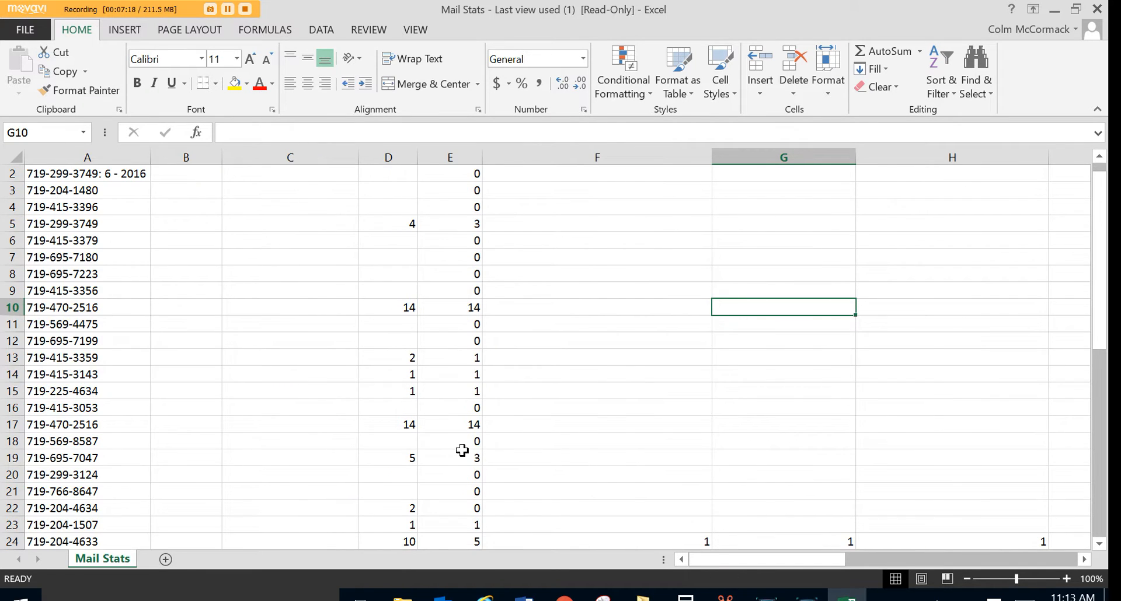
pyautogui.scroll(-11, 462, 450)
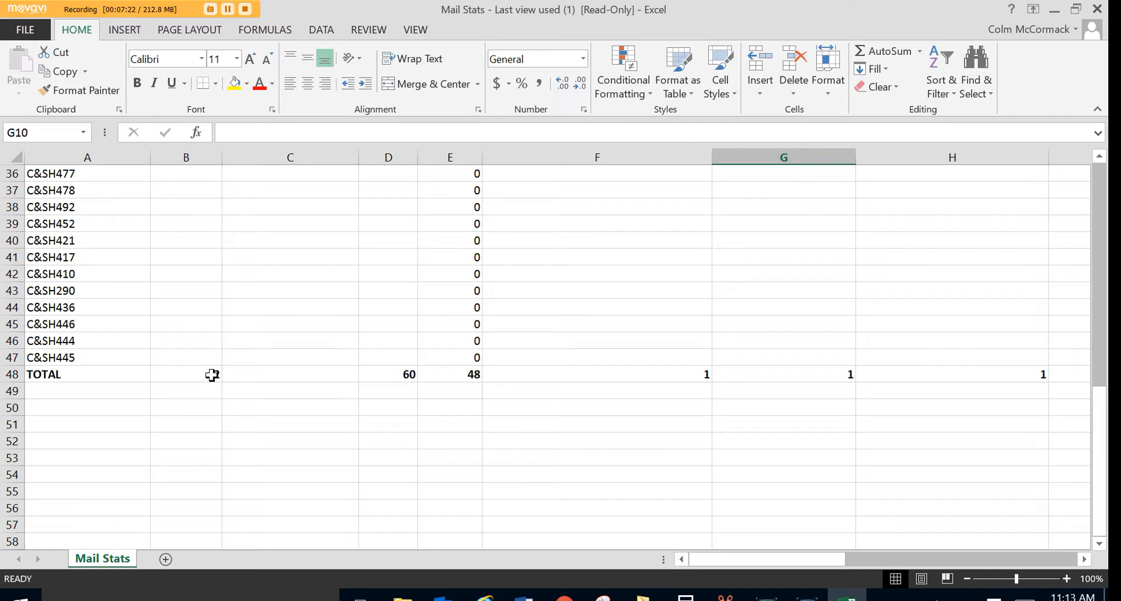
pyautogui.scroll(9, 211, 376)
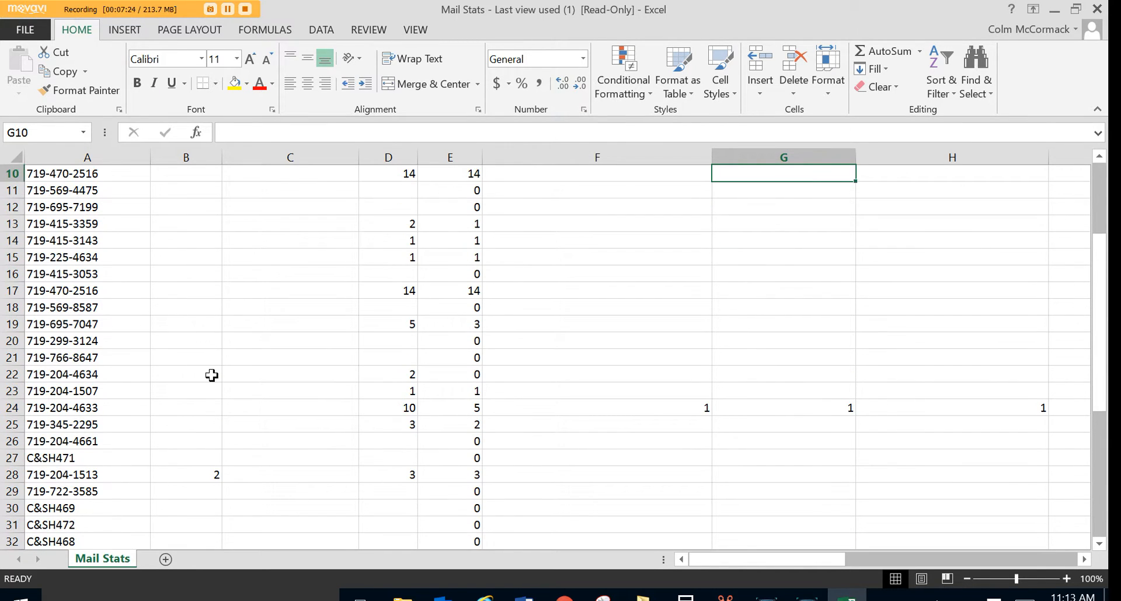
pyautogui.scroll(3, 211, 375)
pyautogui.scroll(-12, 211, 375)
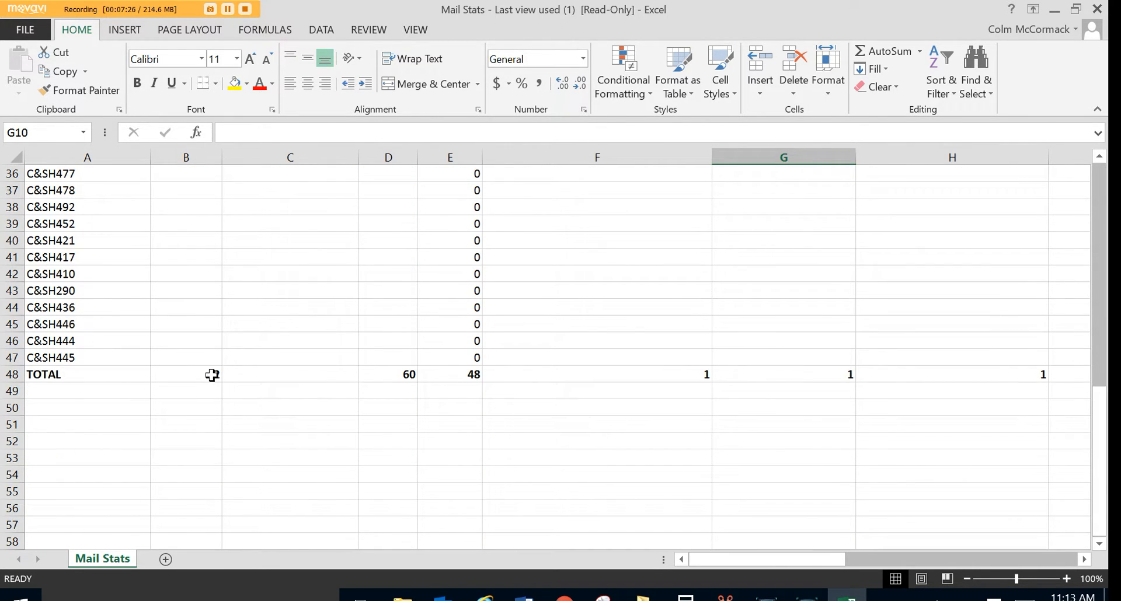
pyautogui.scroll(10, 332, 364)
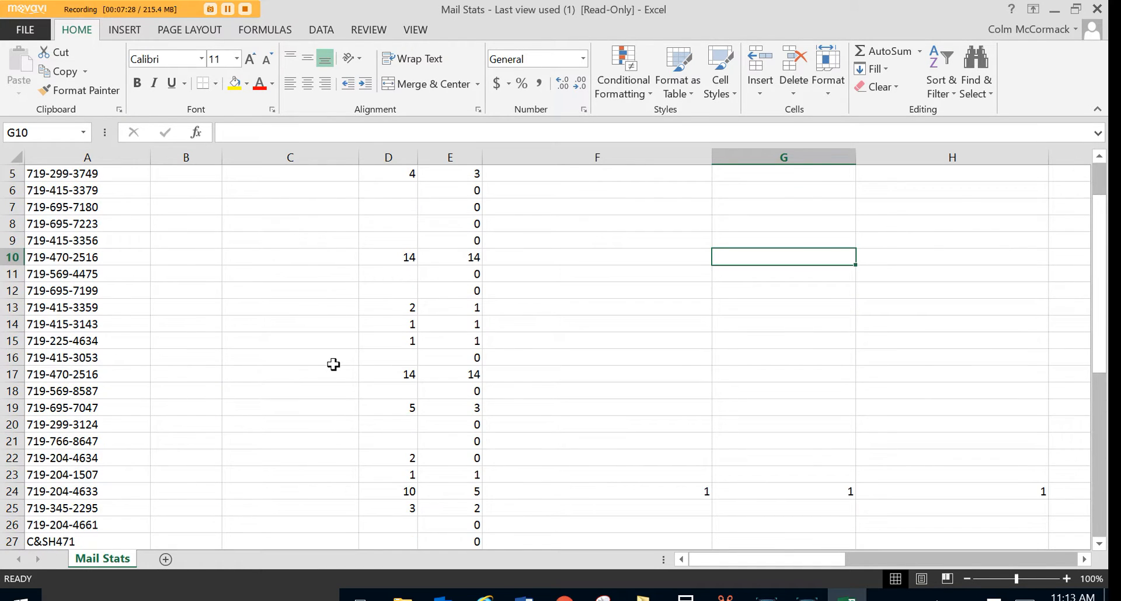
pyautogui.scroll(2, 332, 364)
pyautogui.scroll(-10, 399, 252)
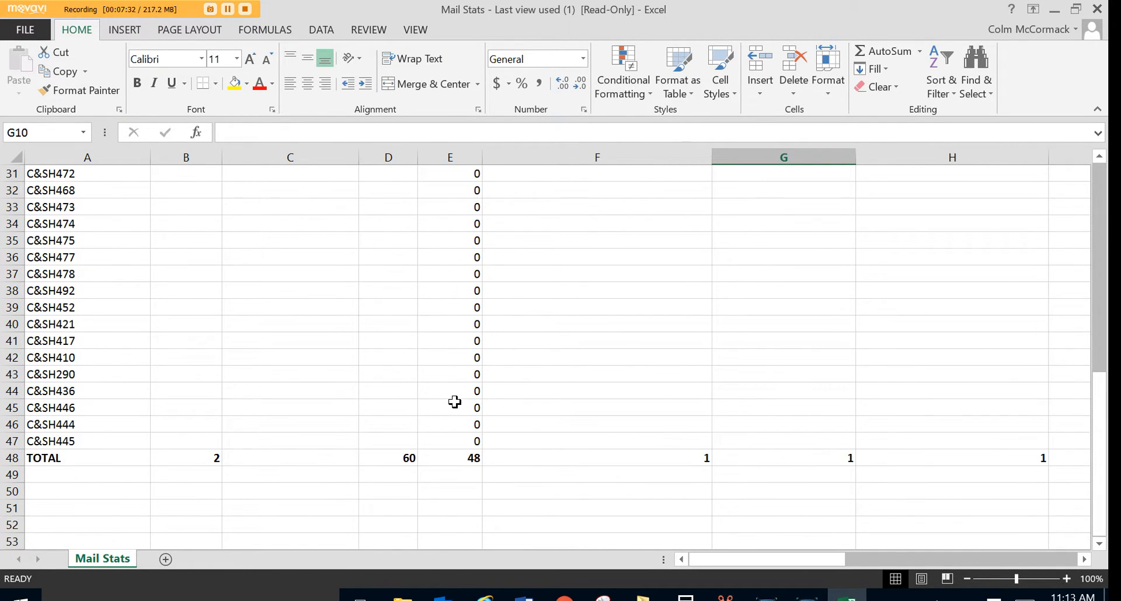
pyautogui.scroll(10, 455, 399)
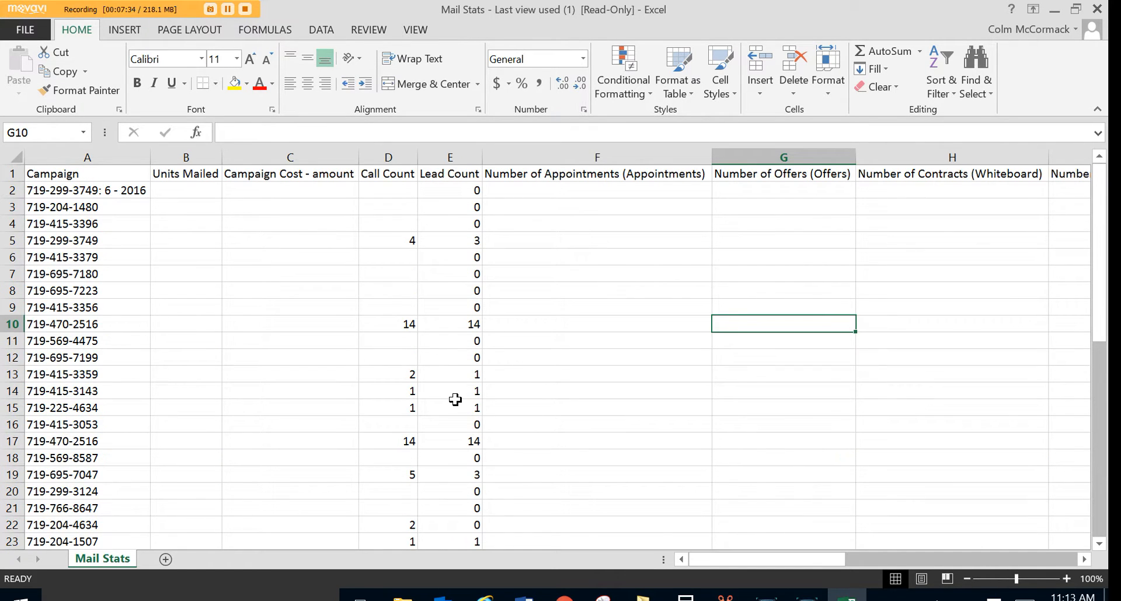
pyautogui.scroll(-11, 456, 399)
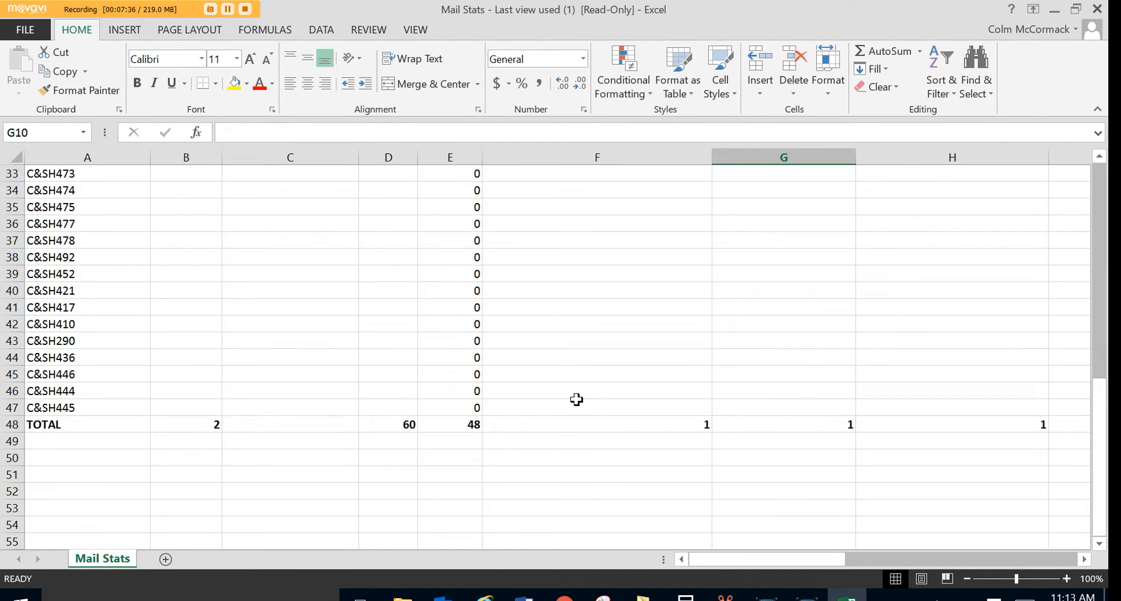
pyautogui.moveTo(785, 564); pyautogui.dragTo(805, 563)
pyautogui.scroll(10, 612, 409)
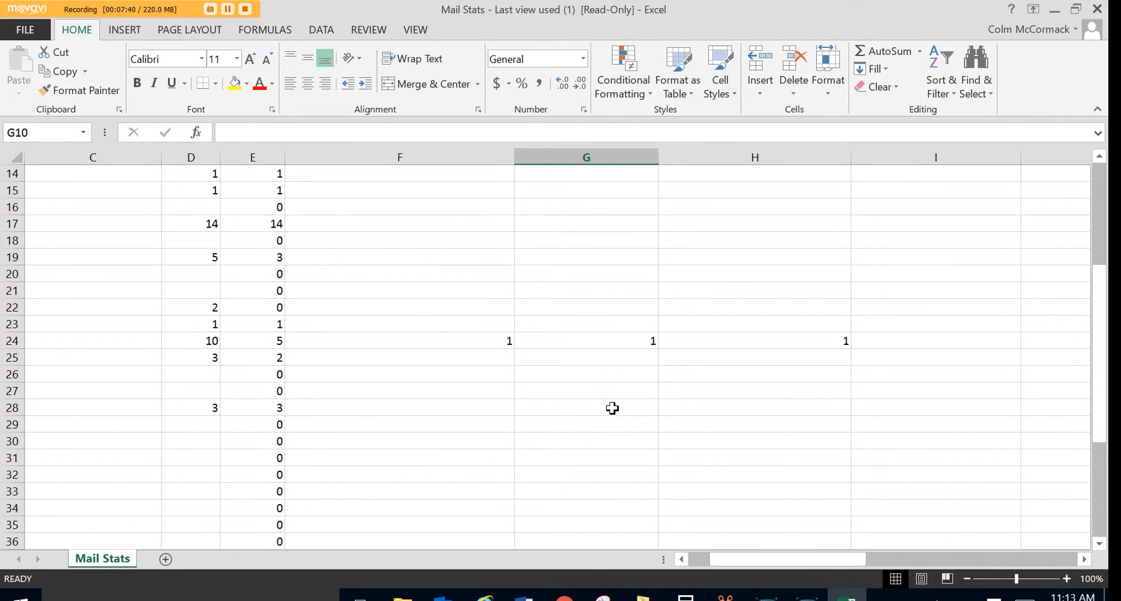
pyautogui.scroll(1, 612, 408)
pyautogui.scroll(-1, 612, 409)
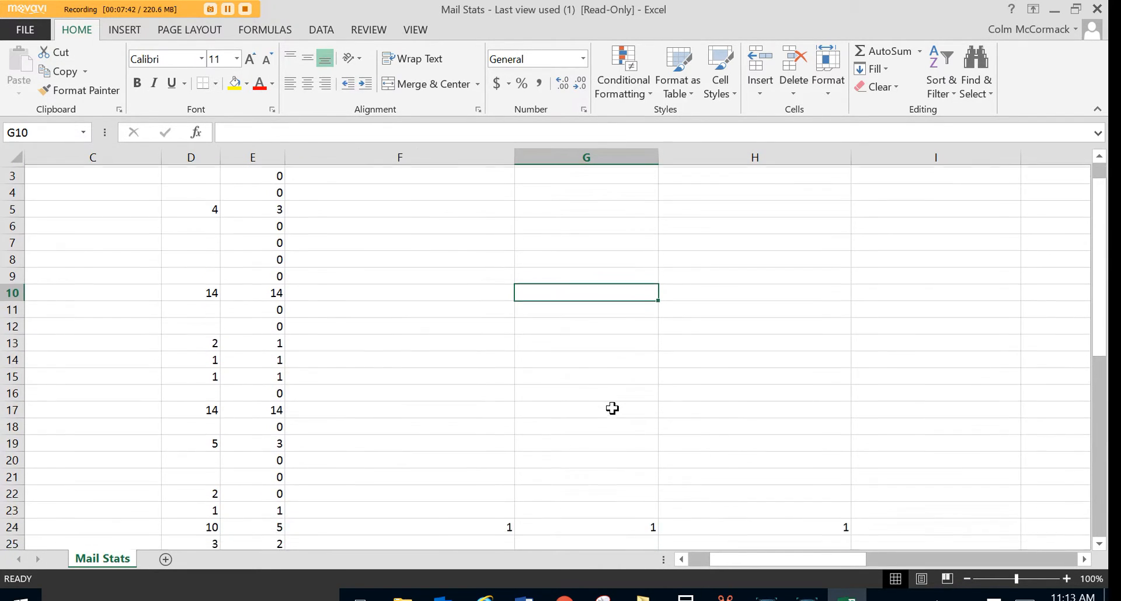
pyautogui.scroll(1, 611, 409)
pyautogui.scroll(-5, 612, 409)
pyautogui.click(611, 409)
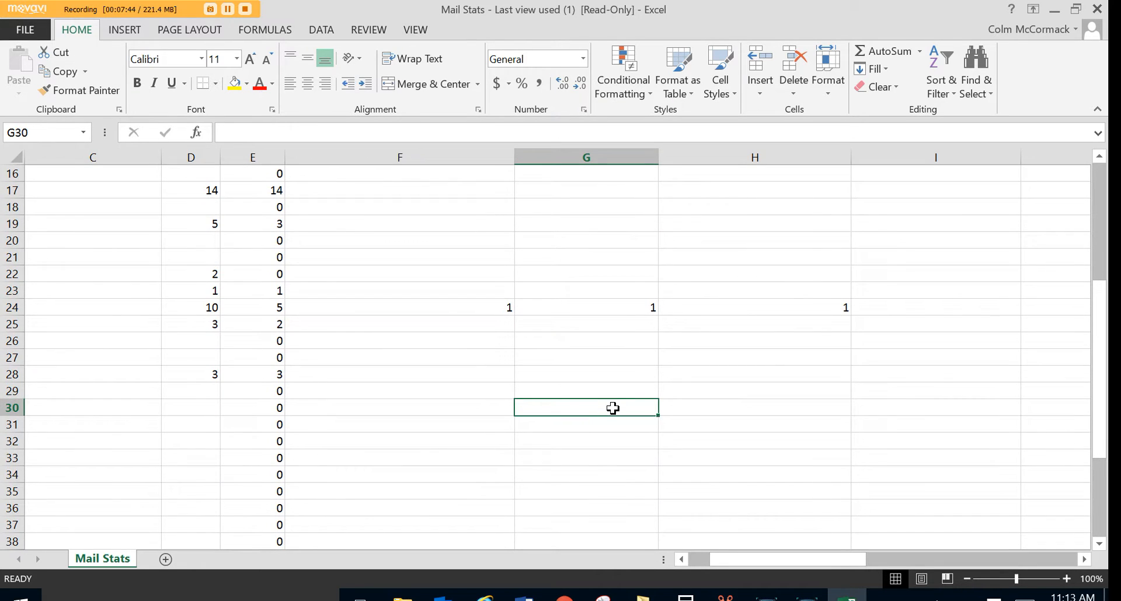
pyautogui.scroll(-6, 611, 409)
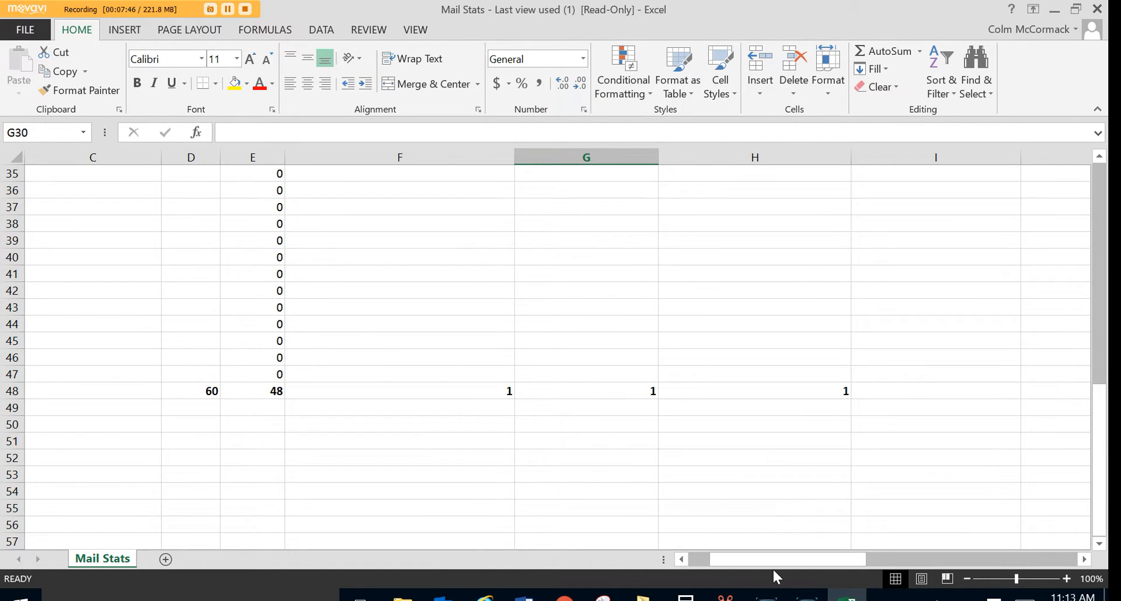
pyautogui.moveTo(773, 559); pyautogui.dragTo(695, 559)
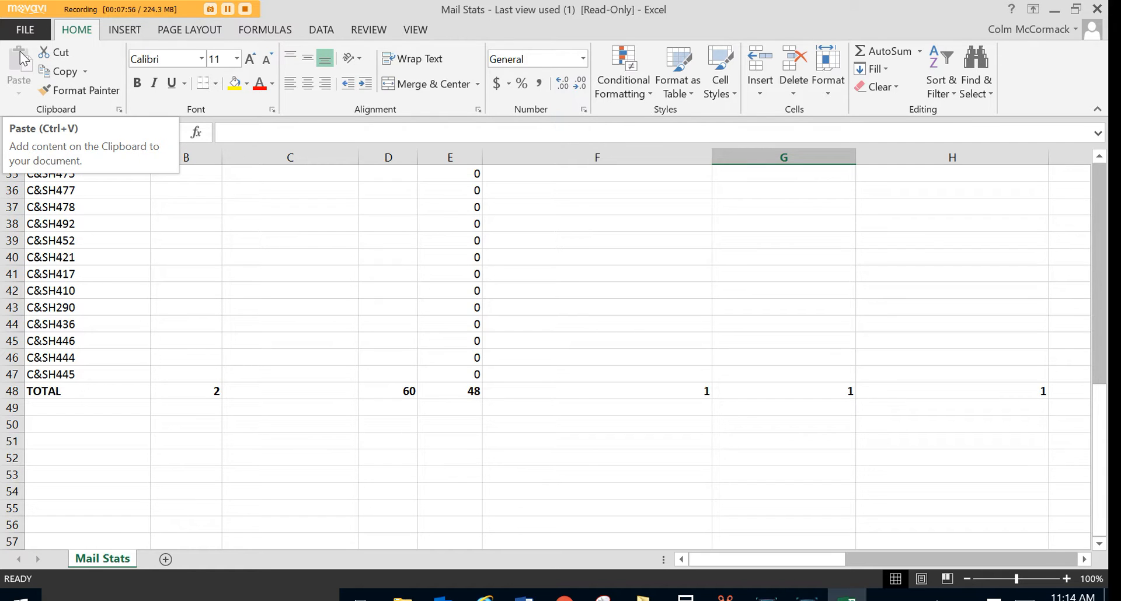
# - Start saving a copy of the read-only workbook to the Desktop folder on the computer
pyautogui.click(21, 30)
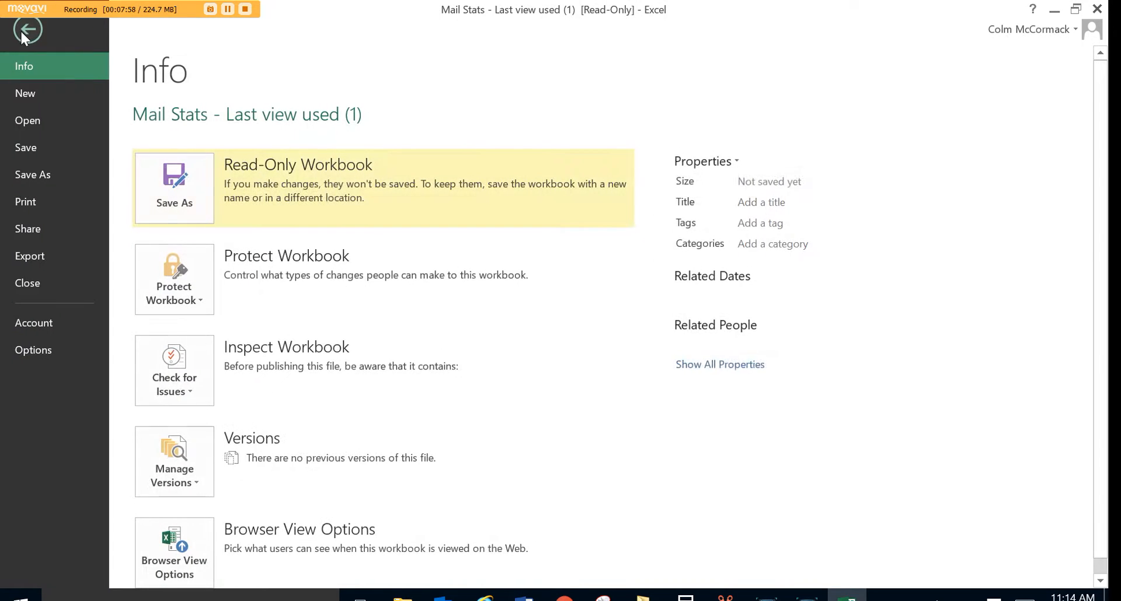
pyautogui.click(43, 175)
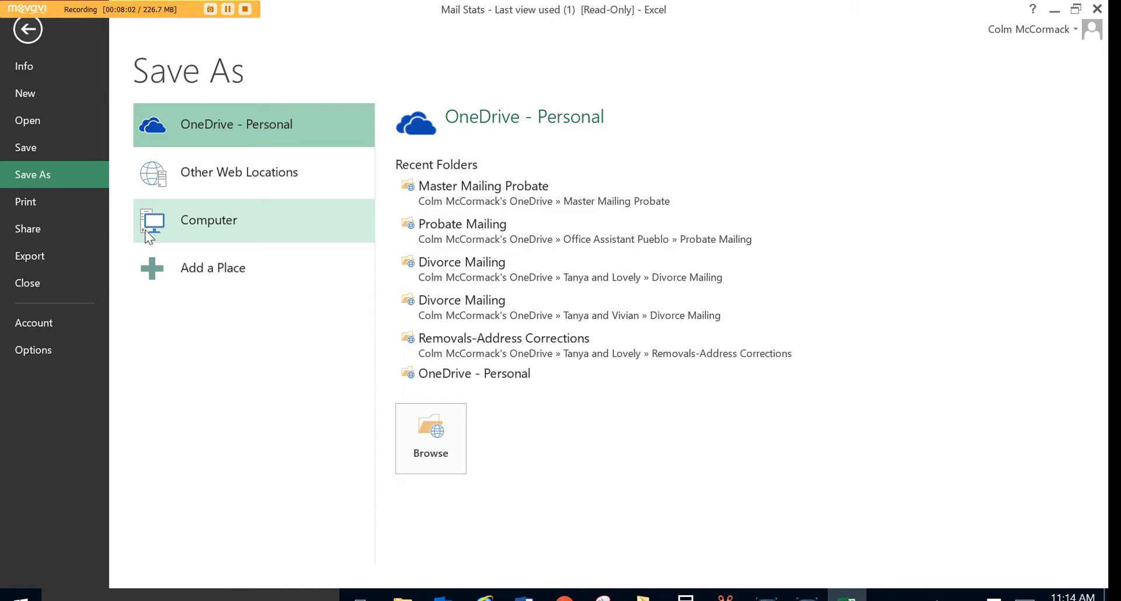
pyautogui.click(144, 229)
pyautogui.click(426, 188)
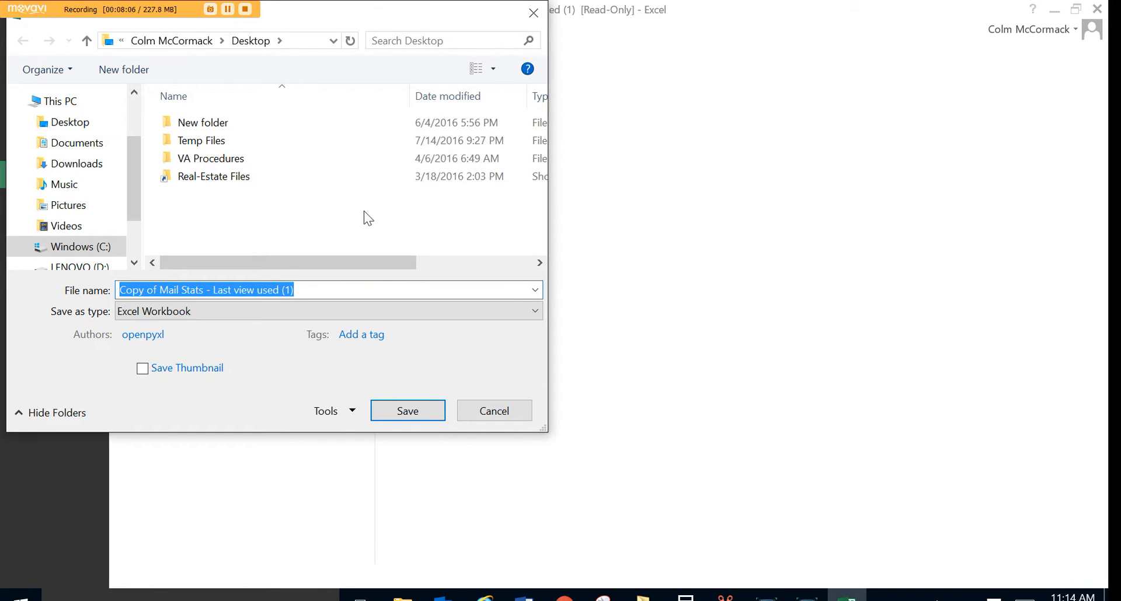
# - Name the copy "JULY 2016 Mail Stats" and save it as an Excel Workbook
pyautogui.click(158, 288)
pyautogui.press('BackSpace')
pyautogui.press('BackSpace')
pyautogui.press('BackSpace')
pyautogui.press('BackSpace')
pyautogui.press('BackSpace')
pyautogui.press('BackSpace')
pyautogui.press('BackSpace')
pyautogui.press('BackSpace')
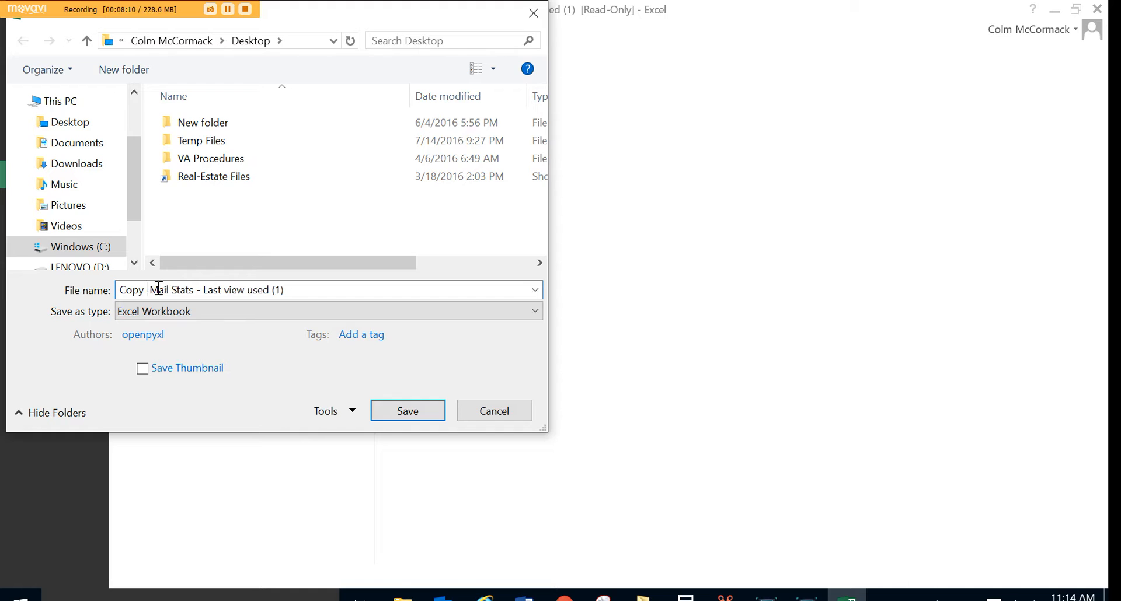
pyautogui.write('JULY ')
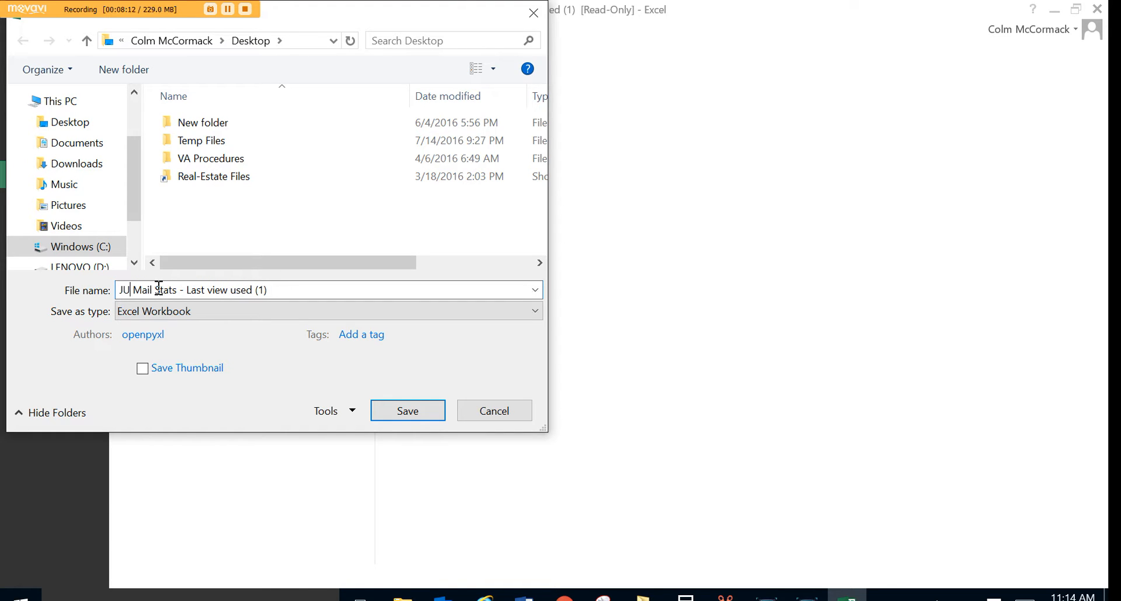
pyautogui.write('2016  Mail Stats')
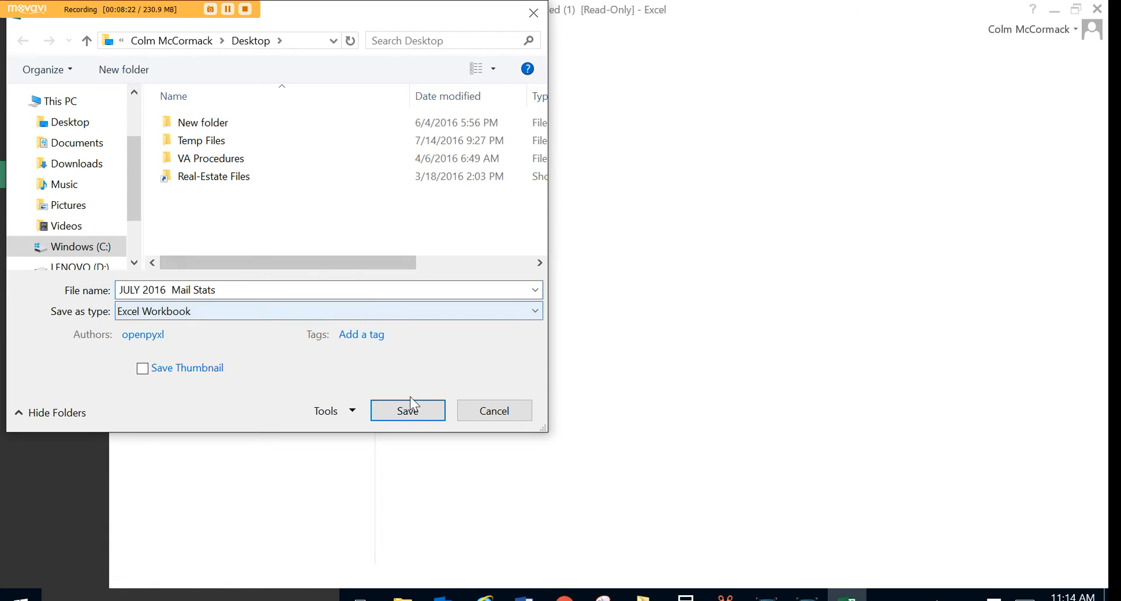
pyautogui.click(422, 408)
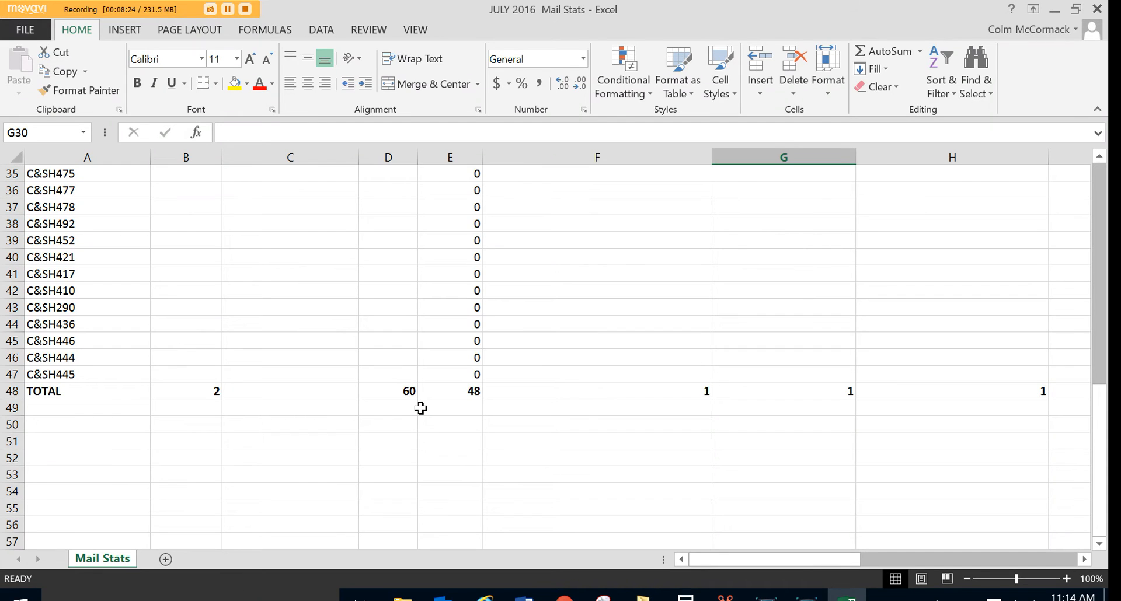